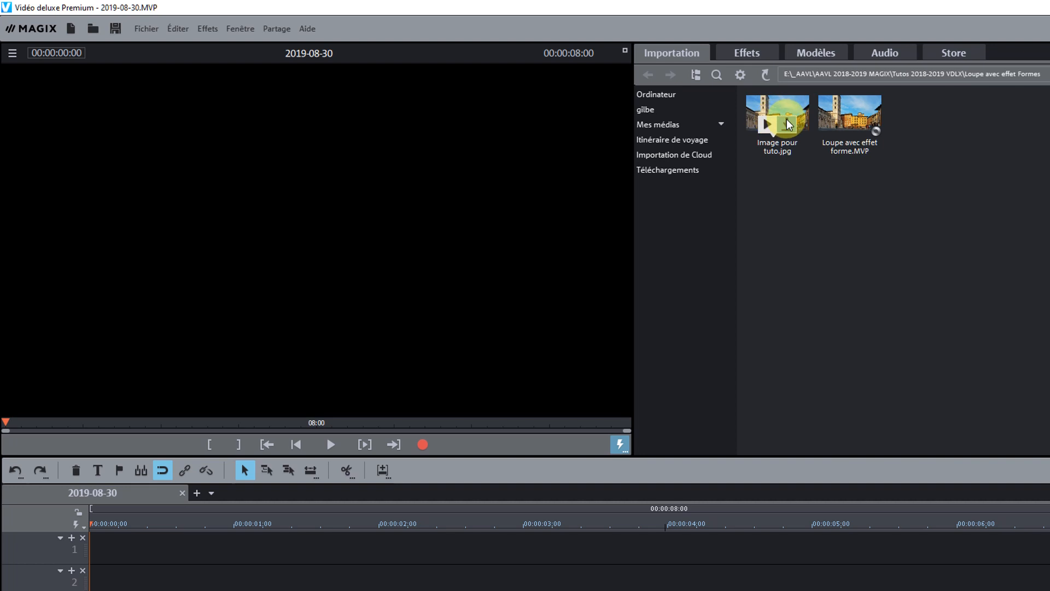
Place Image pour tuto.jpg on track 1 of the timeline and set its display duration to 10 seconds.
left_click(787, 121)
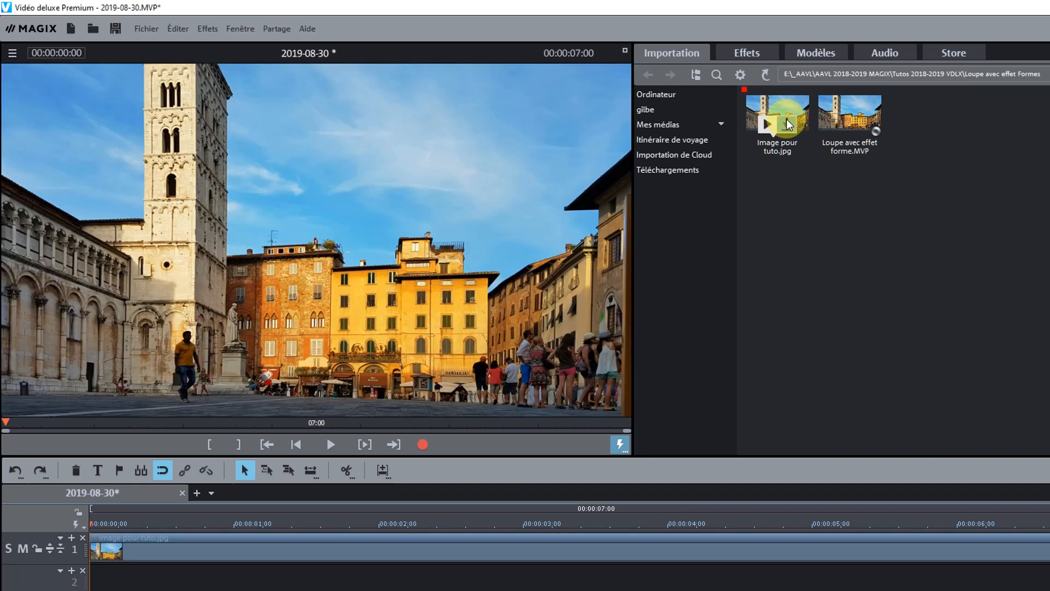
right_click(670, 549)
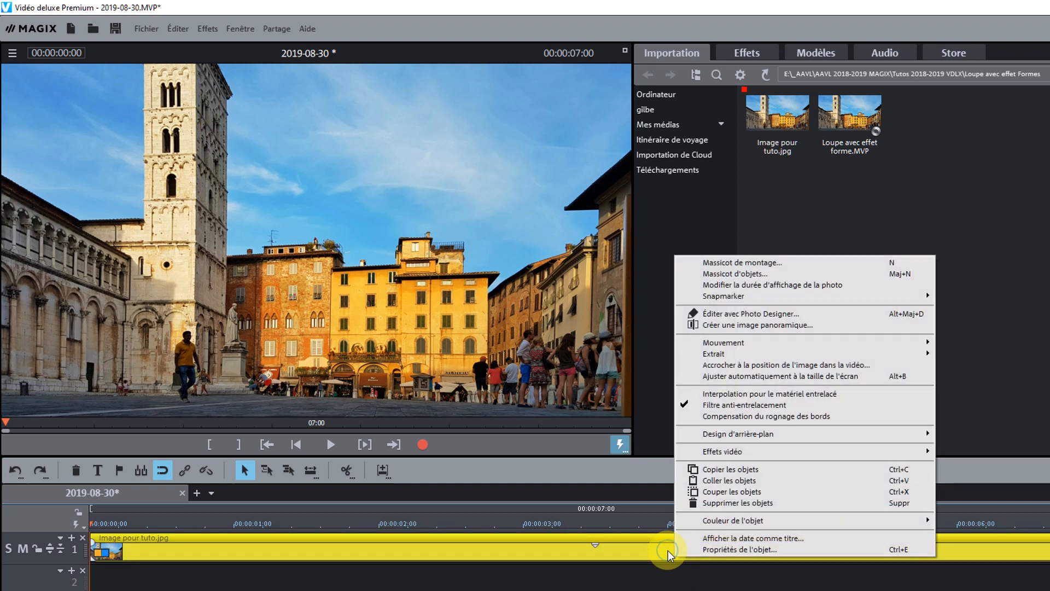
left_click(716, 285)
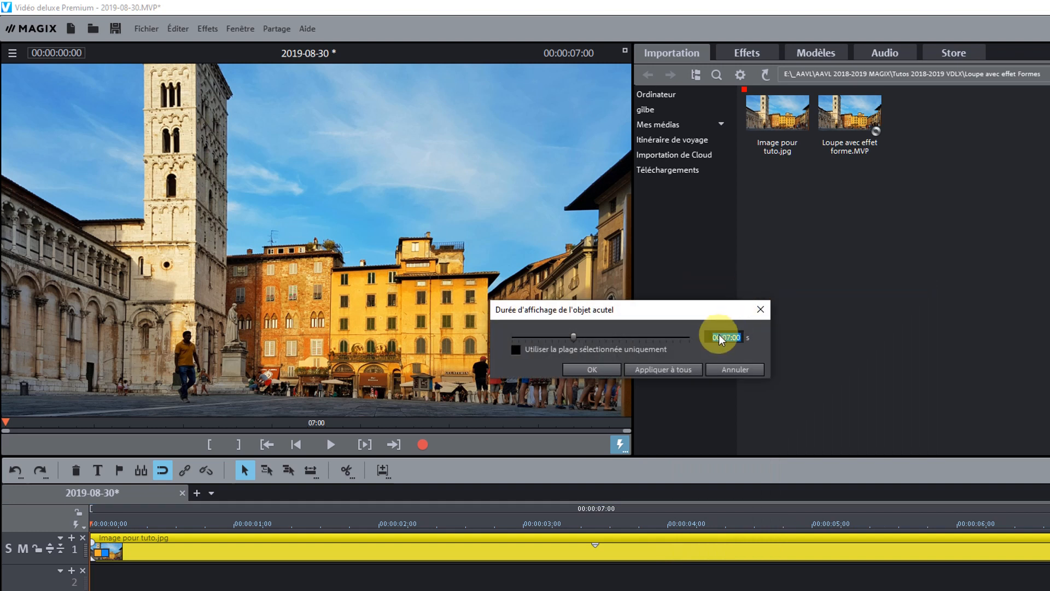
type("10")
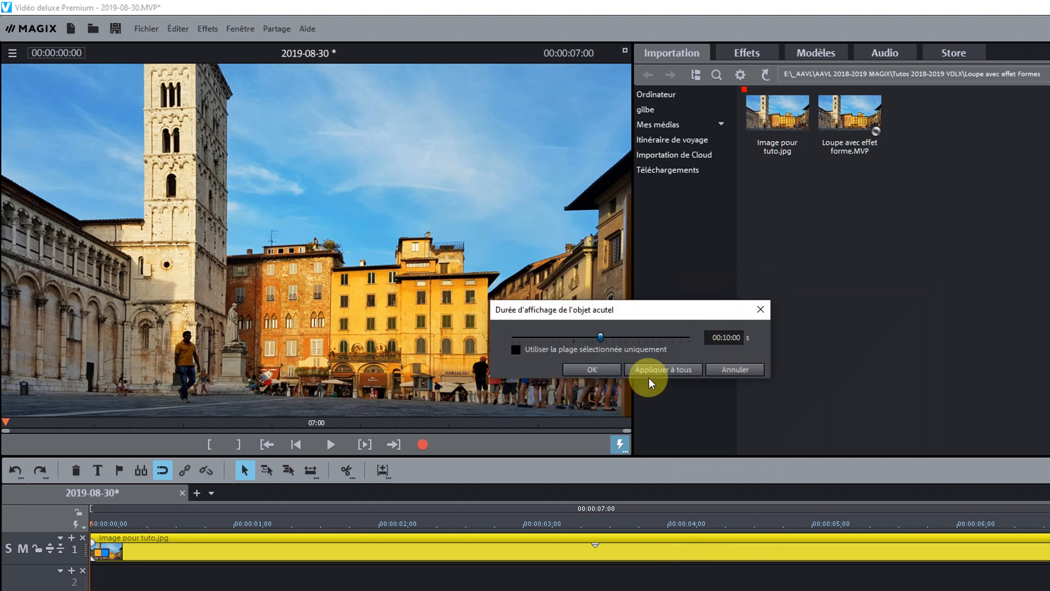
left_click(591, 370)
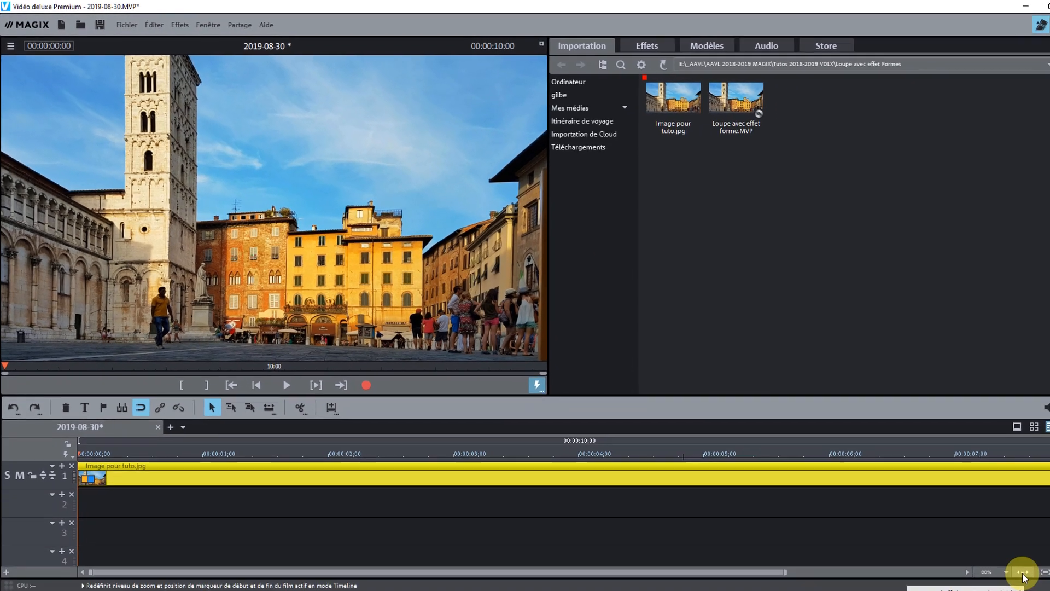
Add a fade-in and a fade-out of about one second each to the image clip on track 1.
left_click(983, 551)
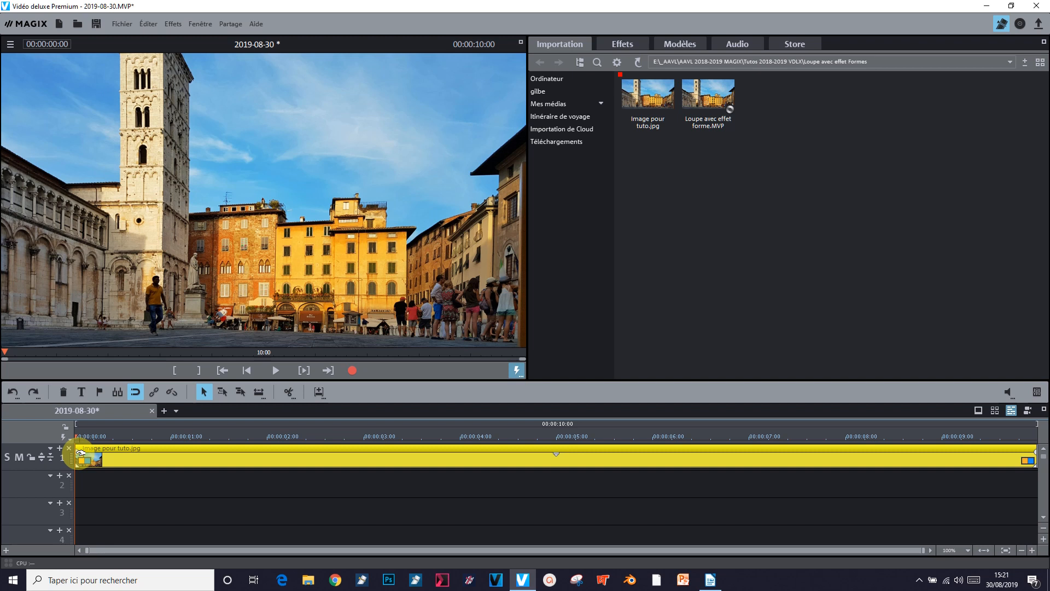
left_click_drag(78, 452, 171, 457)
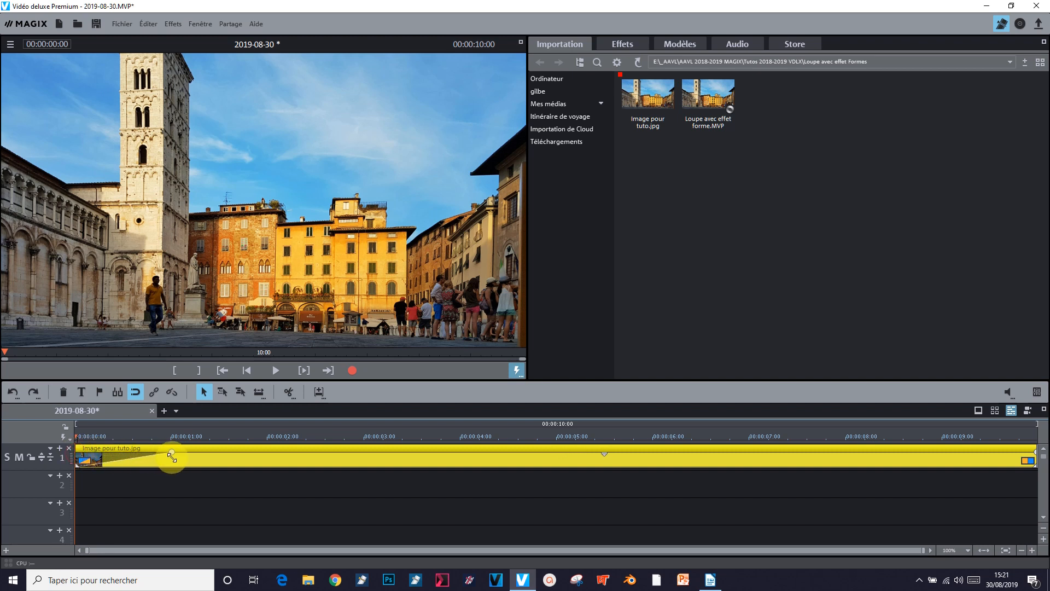
left_click_drag(1036, 450, 943, 454)
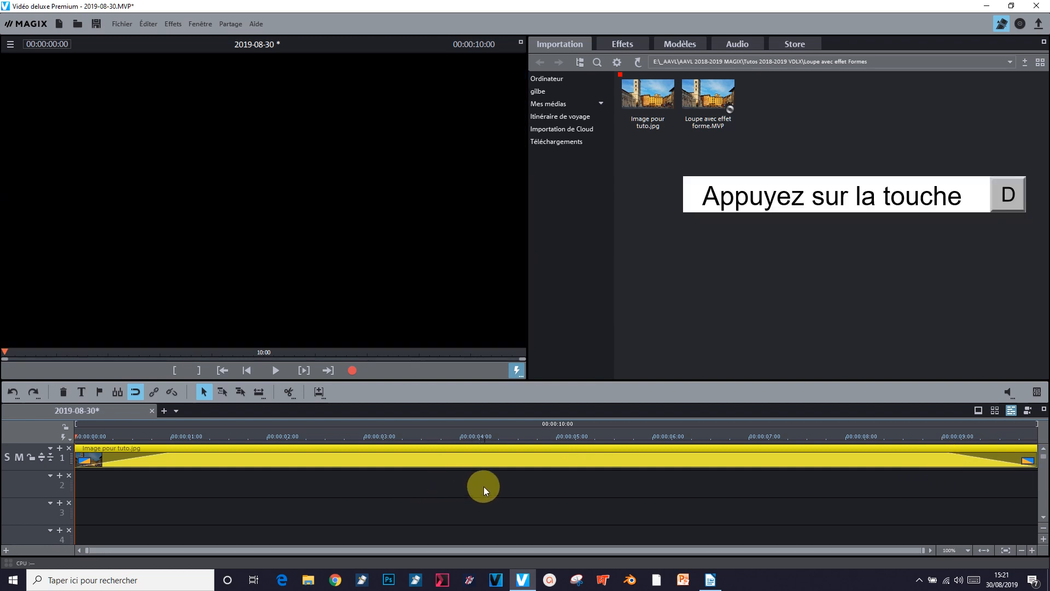
Duplicate the image clip onto track 2 beneath the original and trim the copy's start to 2 seconds.
key("d")
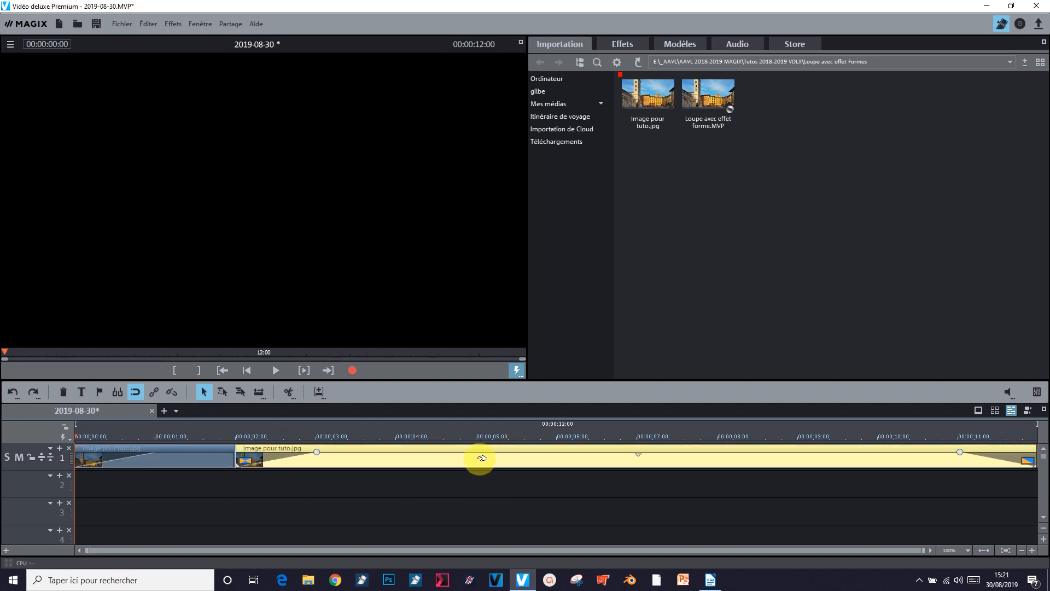
left_click_drag(481, 458, 305, 492)
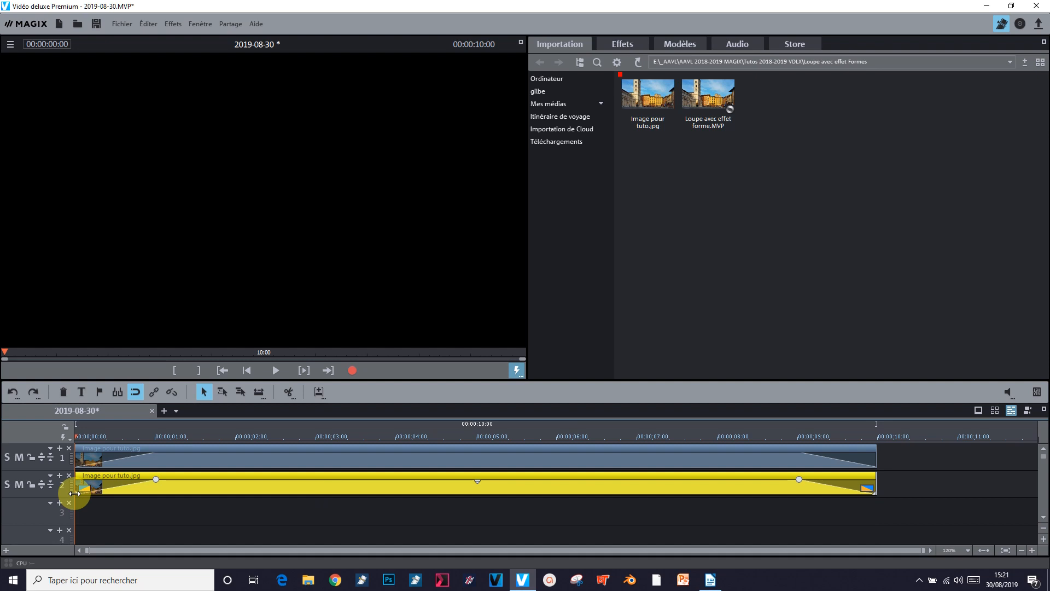
left_click_drag(74, 493, 235, 493)
Apply the Formes effect to the track 2 clip with the playhead at 00:00:03:05.
left_click(332, 433)
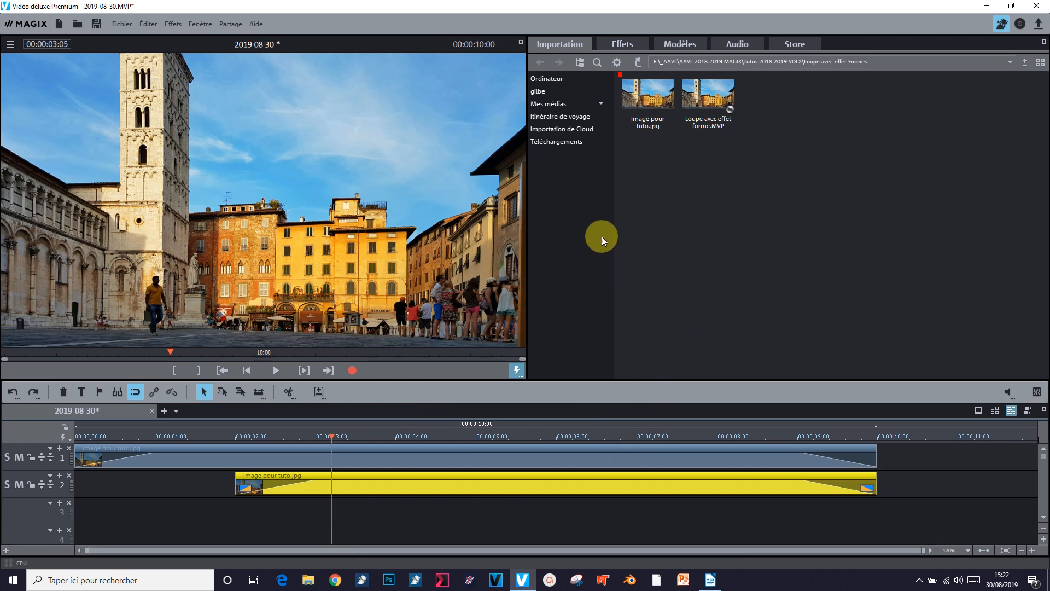
left_click(623, 44)
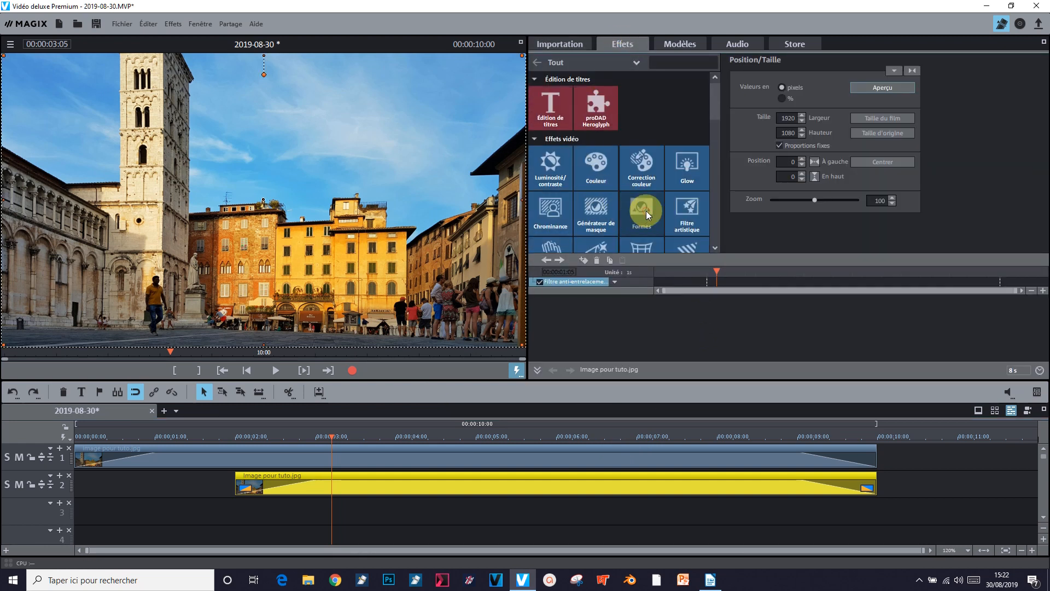
left_click(645, 211)
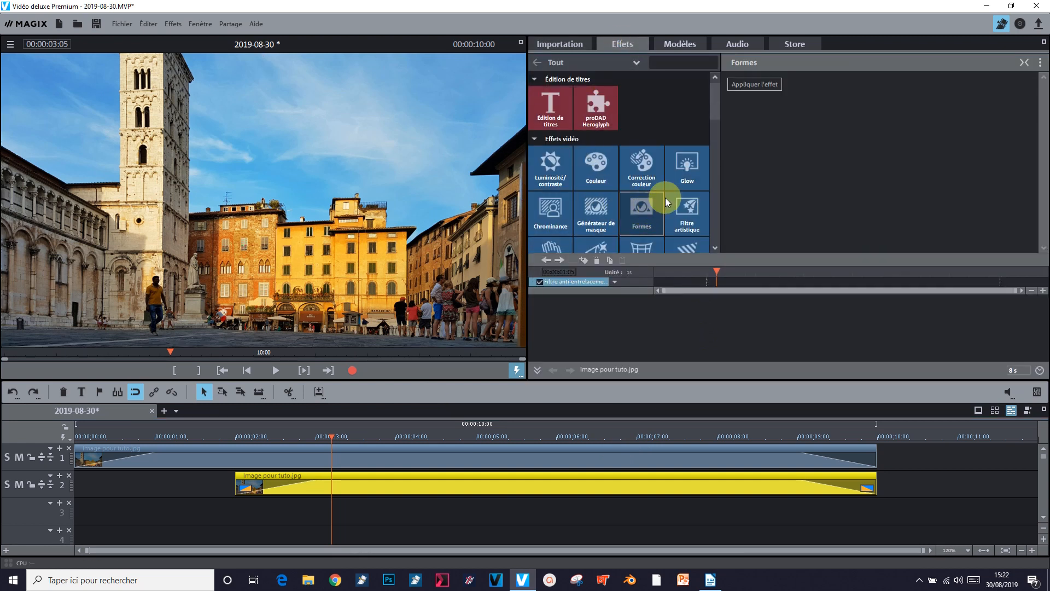
left_click(756, 85)
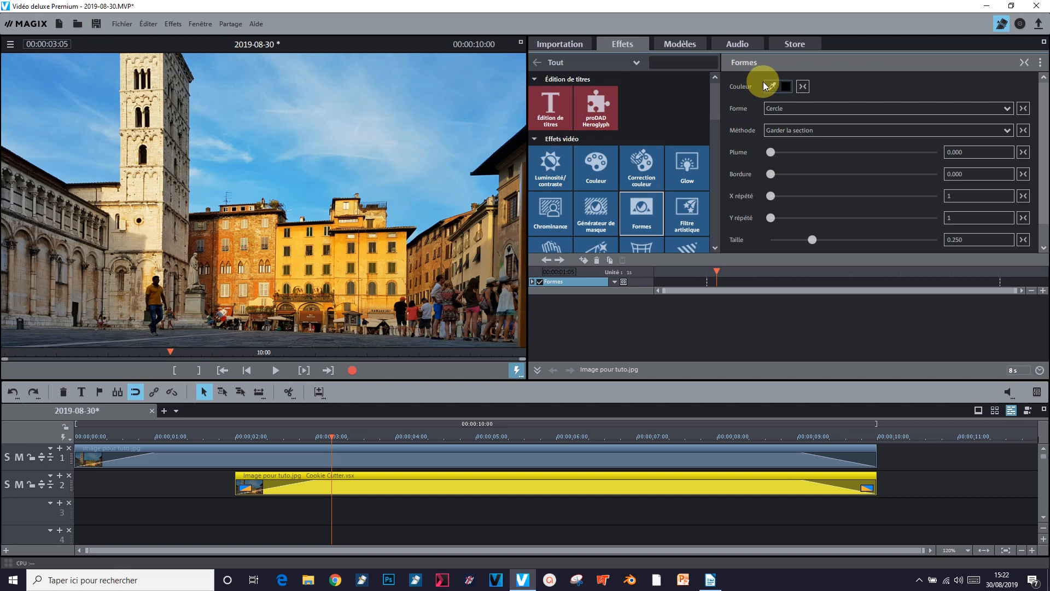
Style the effect's circle with a red colour (r 1.00), a border of 0.010 and a size of 0.082.
left_click(783, 86)
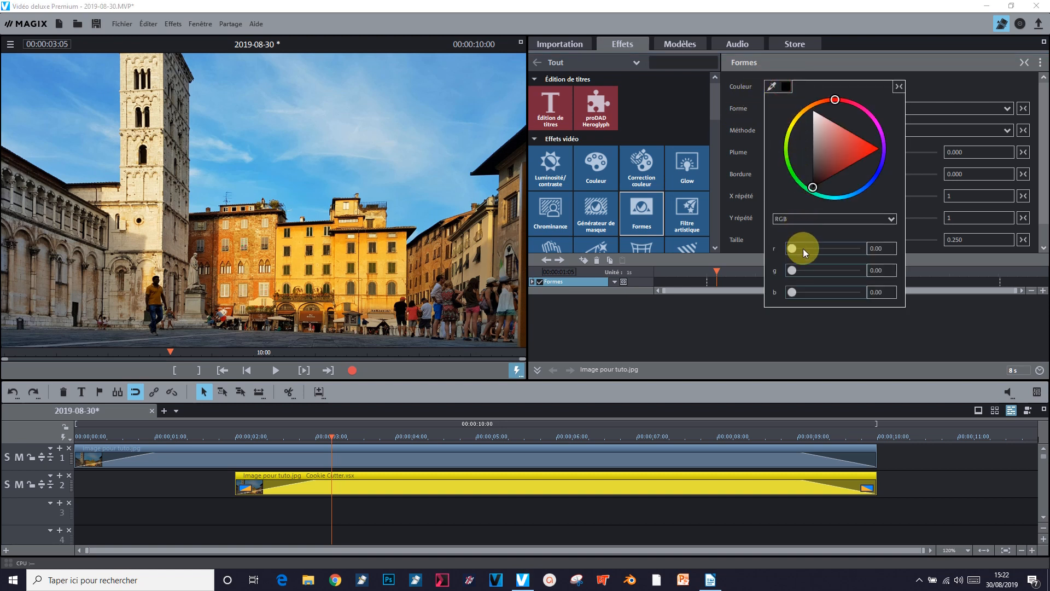
left_click_drag(790, 247, 875, 248)
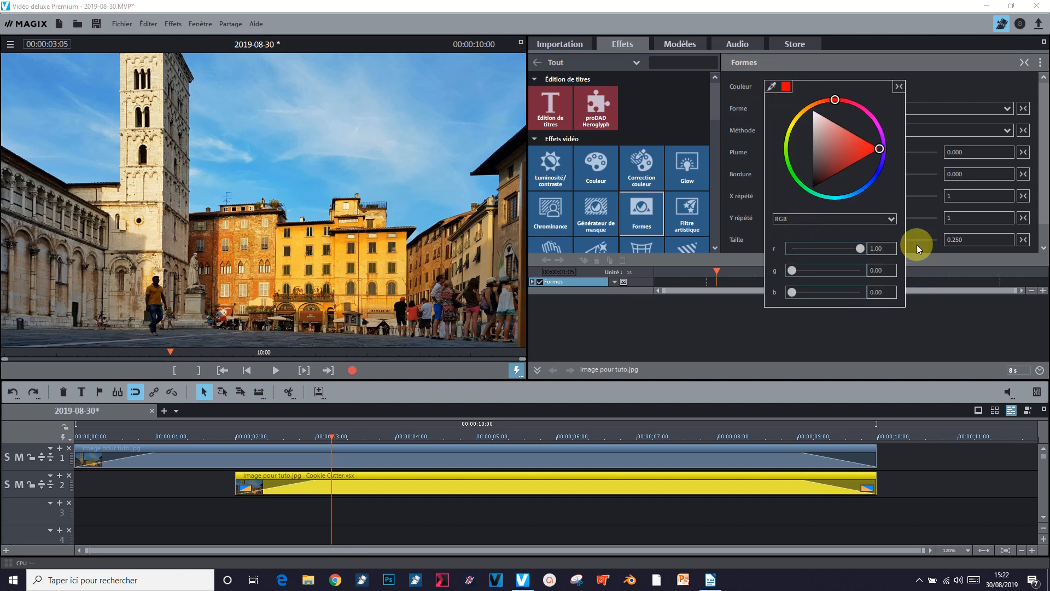
left_click(940, 87)
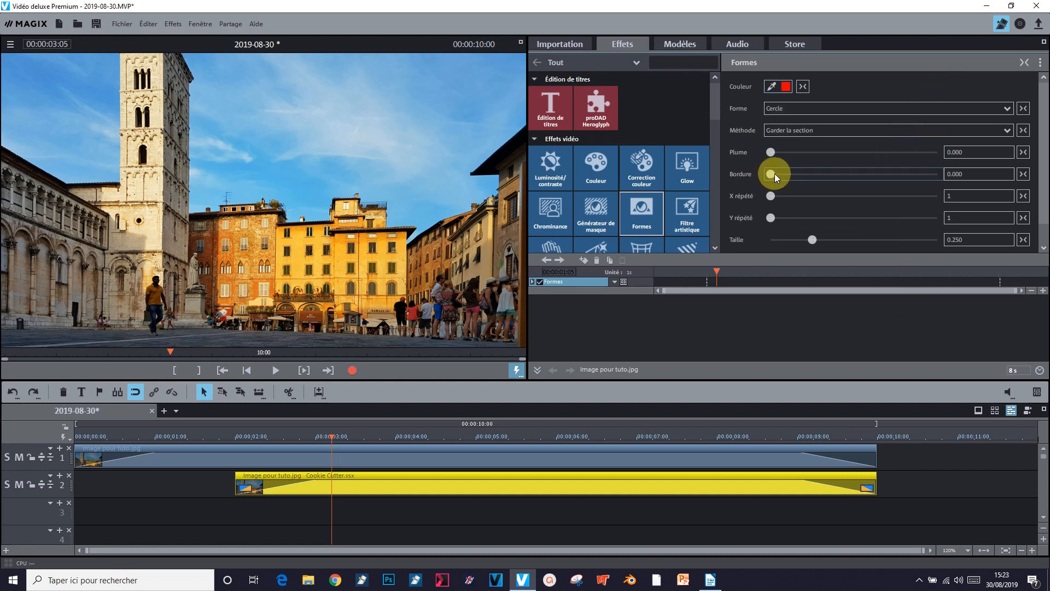
left_click_drag(776, 172, 779, 173)
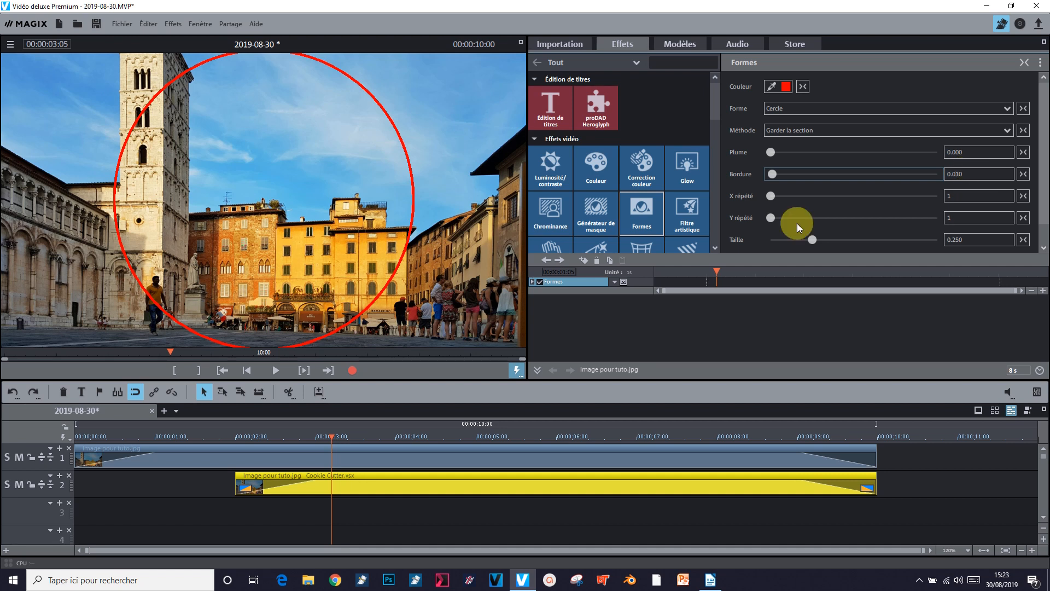
left_click_drag(812, 239, 785, 239)
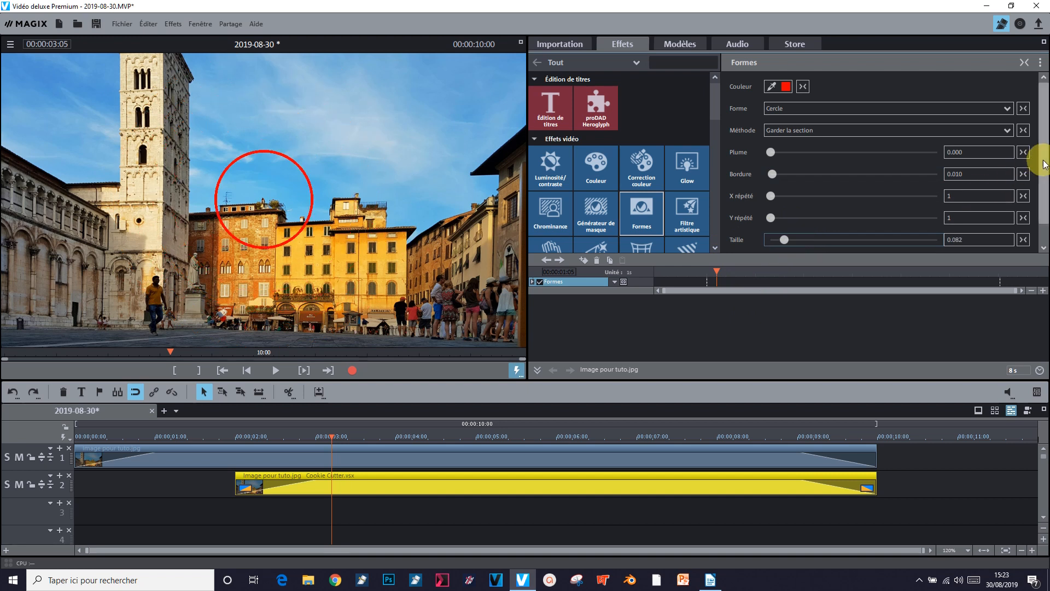
Position the circle over the walking man and the statue, with its centre at about x 0.362, y 0.209.
scroll(1039, 168, "down", 1)
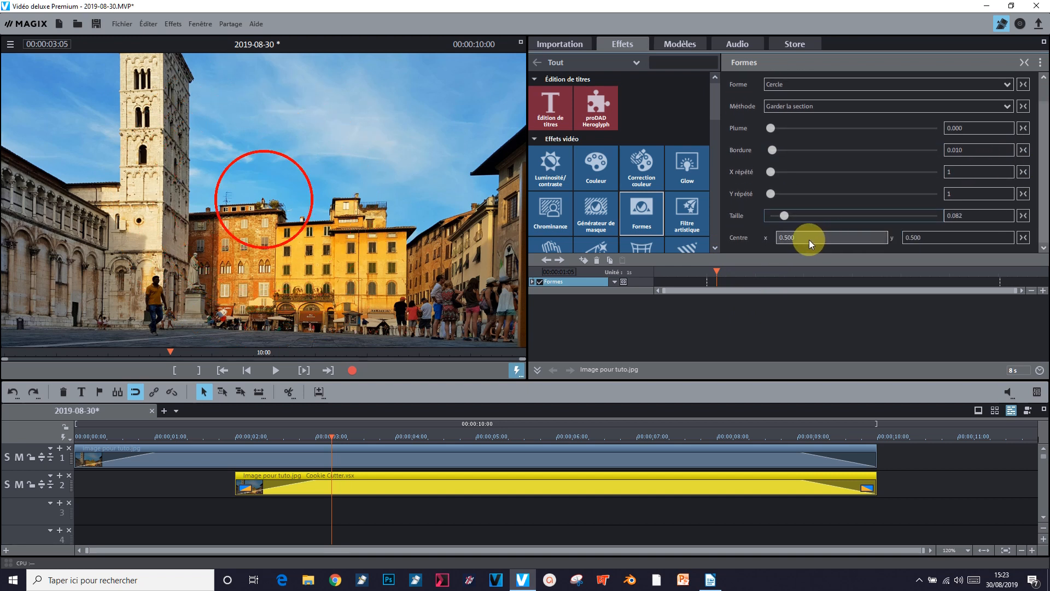
mouse_move(799, 237)
left_mouse_down()
mouse_move(768, 238)
mouse_move(792, 238)
left_mouse_up()
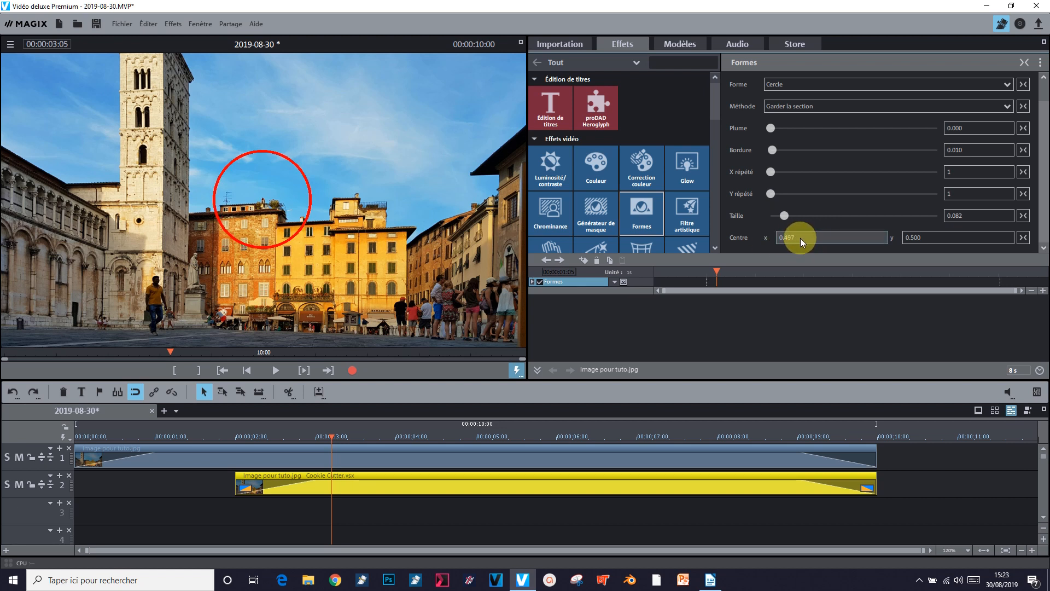
double_click(787, 238)
type("0.4")
key("Return")
left_click(827, 235)
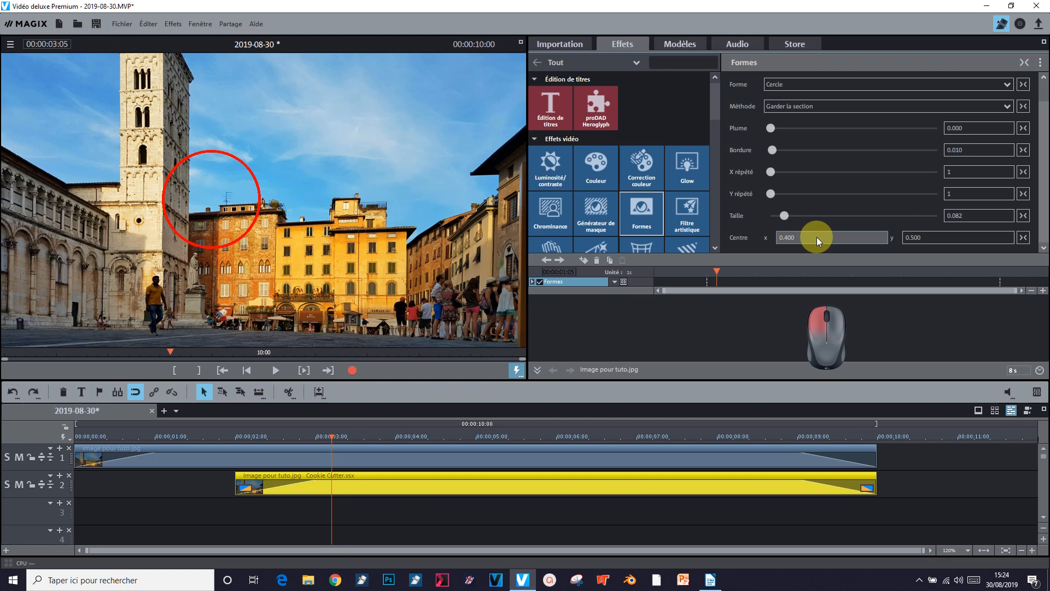
mouse_move(817, 237)
left_mouse_down()
mouse_move(635, 234)
mouse_move(149, 264)
mouse_move(350, 260)
mouse_move(569, 211)
mouse_move(793, 189)
mouse_move(95, 222)
mouse_move(597, 215)
mouse_move(822, 237)
mouse_move(806, 229)
left_mouse_up()
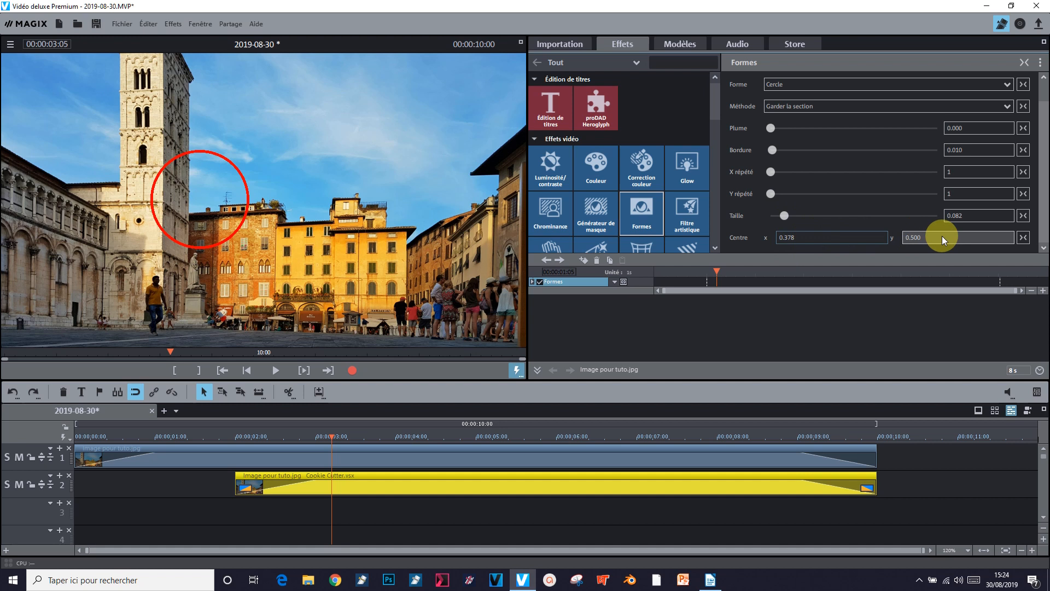
left_click_drag(942, 236, 793, 253)
left_click_drag(803, 239, 717, 248)
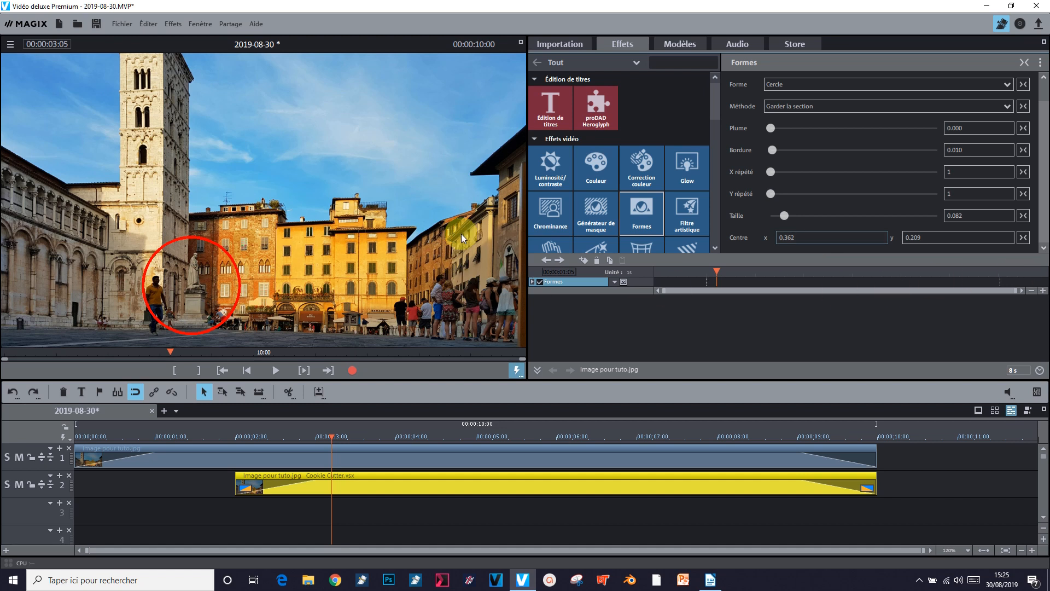
Create keyframes for the circle's Centre:x and Centre:y parameters at 4 seconds.
left_click(395, 439)
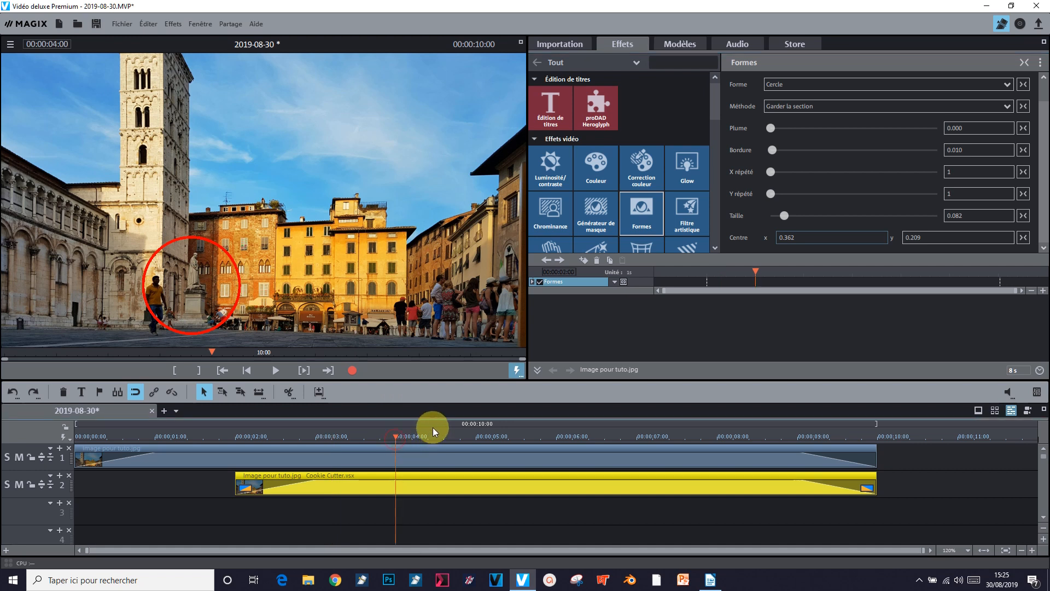
left_click(585, 261)
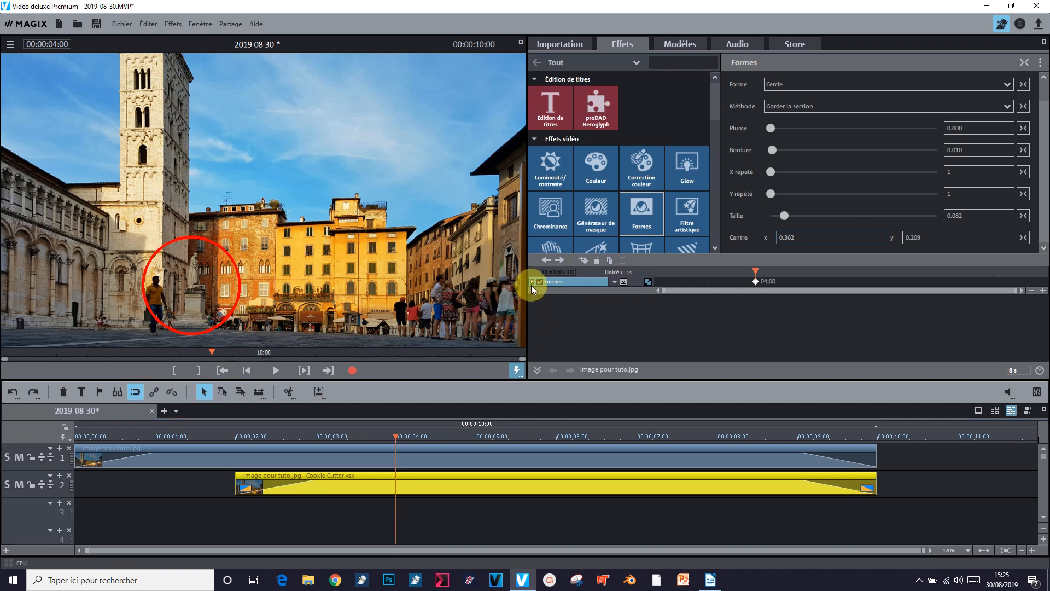
left_click(533, 282)
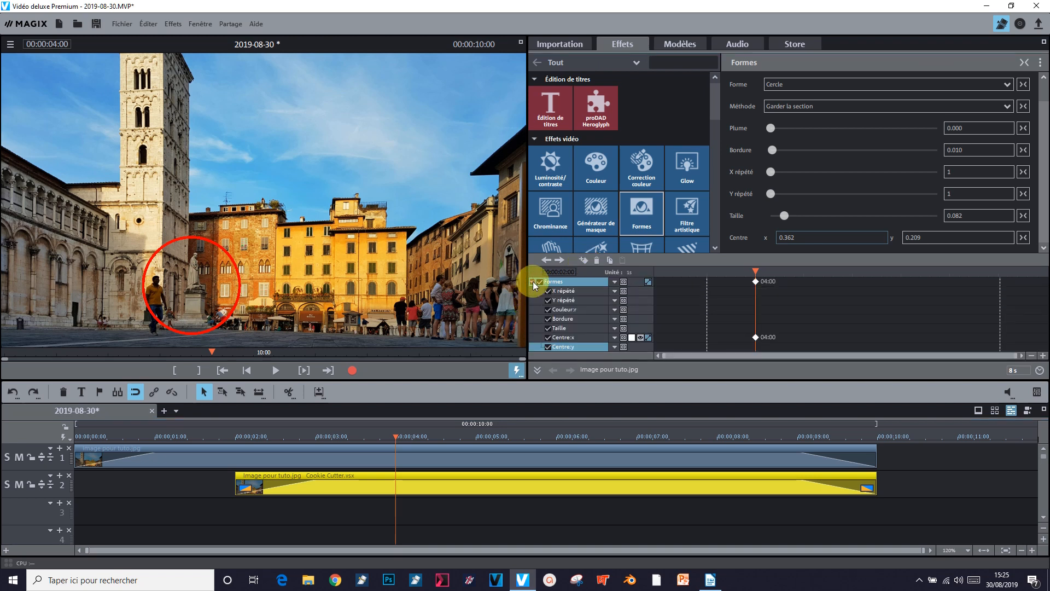
left_click(577, 346)
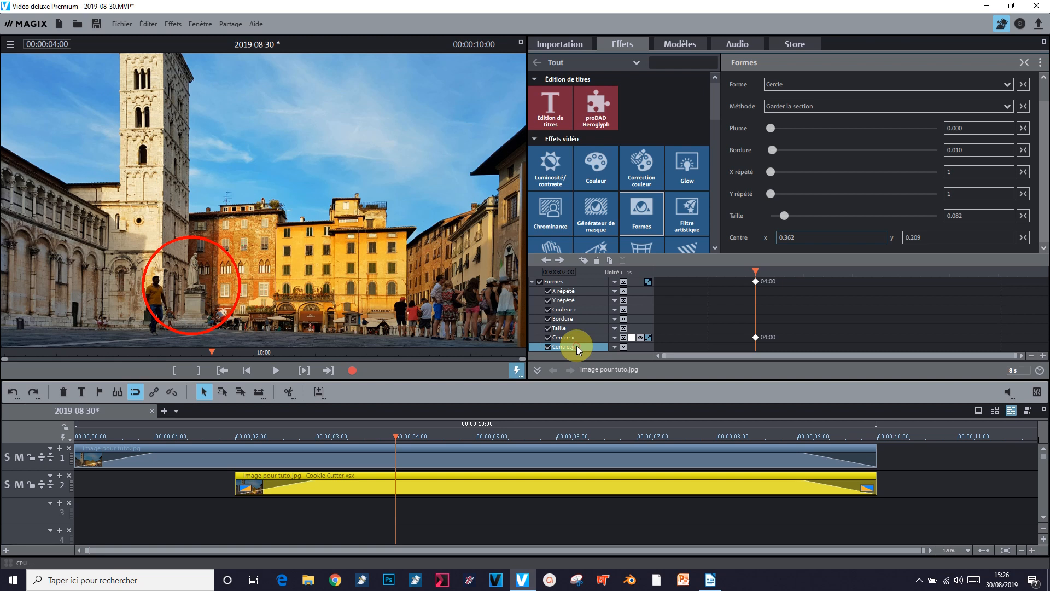
left_click(585, 261)
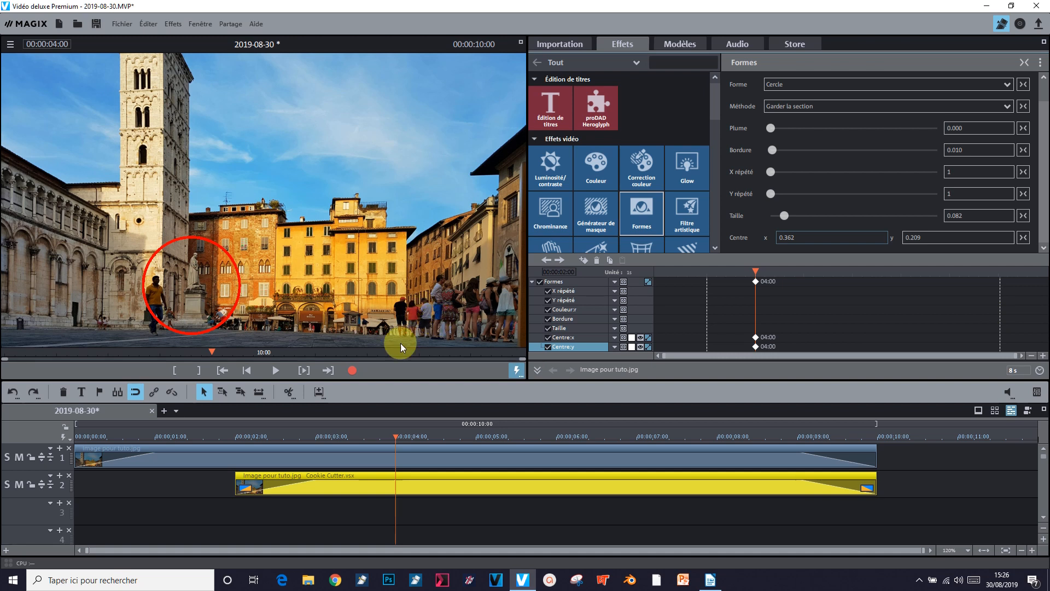
At 5 seconds, move the circle over the yellow building's entrance, with its centre at about x 0.590, y 0.164.
left_click(474, 439)
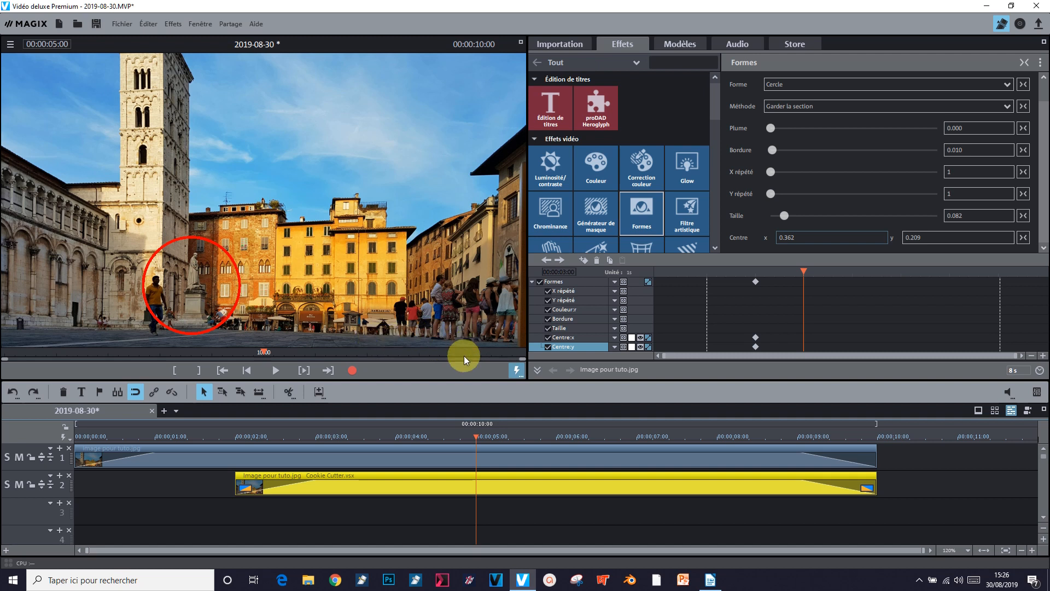
left_click_drag(799, 239, 780, 335)
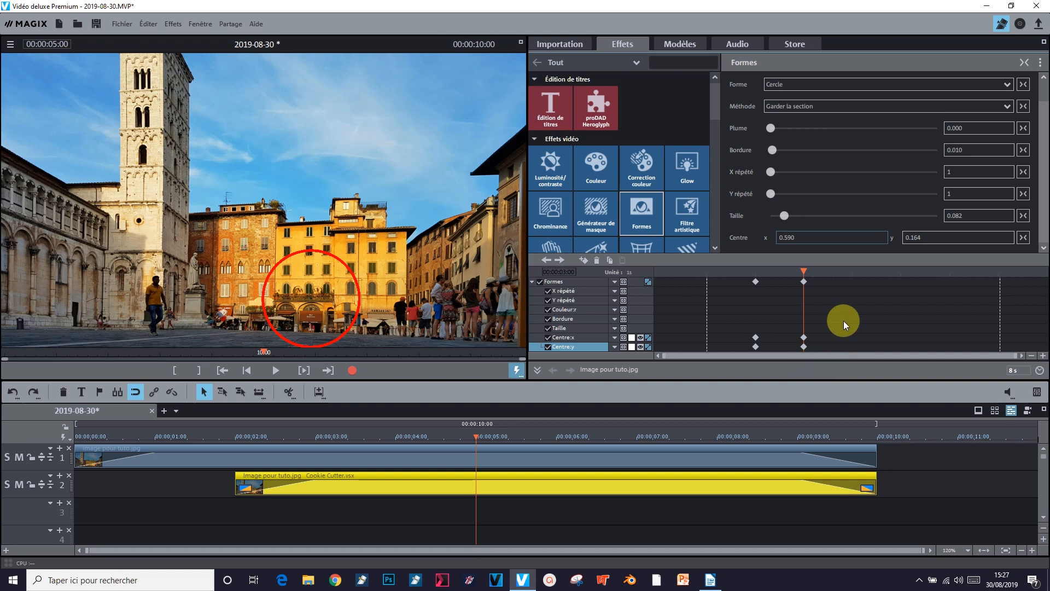
Copy the Formes keyframe at 5 seconds and paste it at 6 seconds to hold the circle's position.
left_click(804, 282)
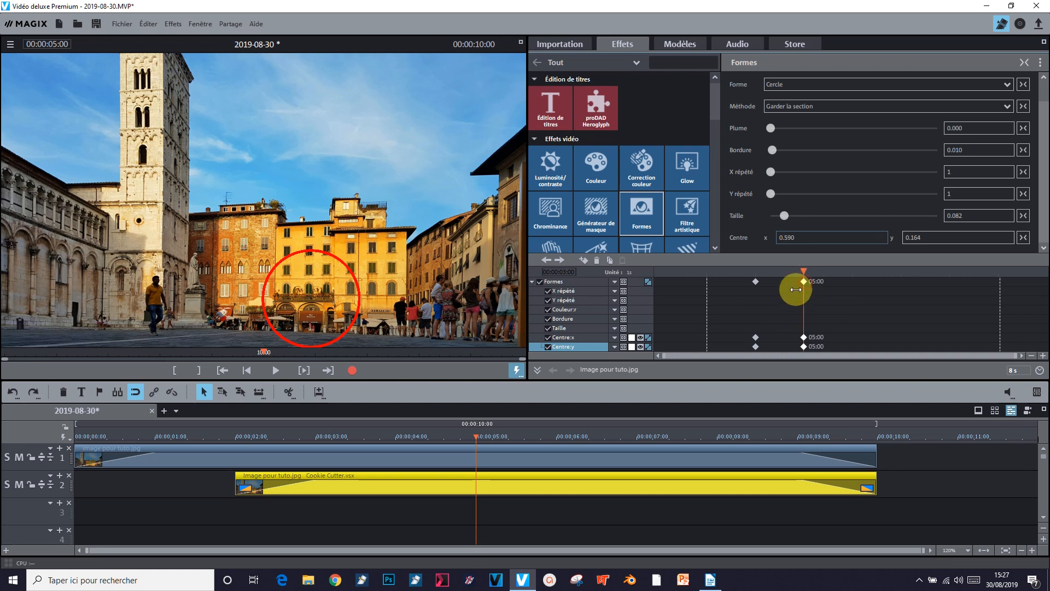
left_click(611, 261)
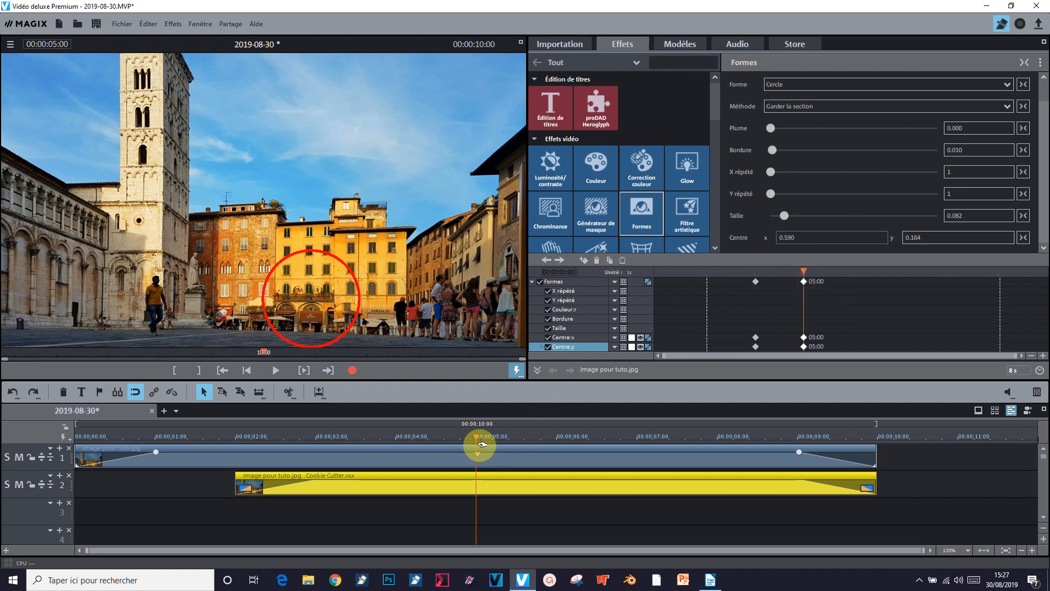
mouse_move(474, 436)
left_mouse_down()
mouse_move(565, 442)
mouse_move(556, 437)
left_mouse_up()
left_click(622, 260)
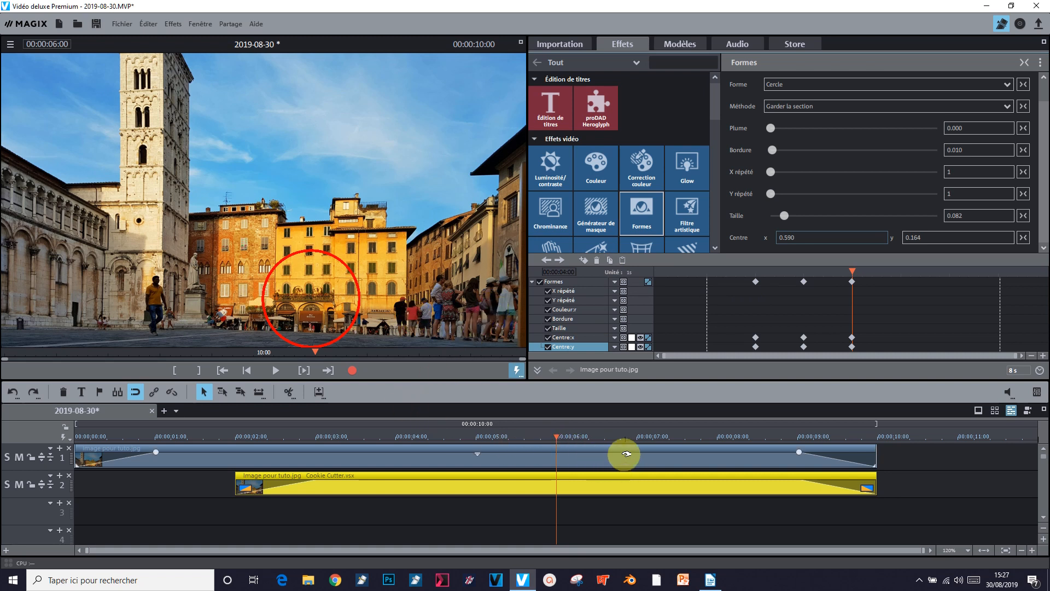
At 8 seconds, move the circle over the group of people, with its centre at about x 0.782, y 0.138.
left_click(717, 437)
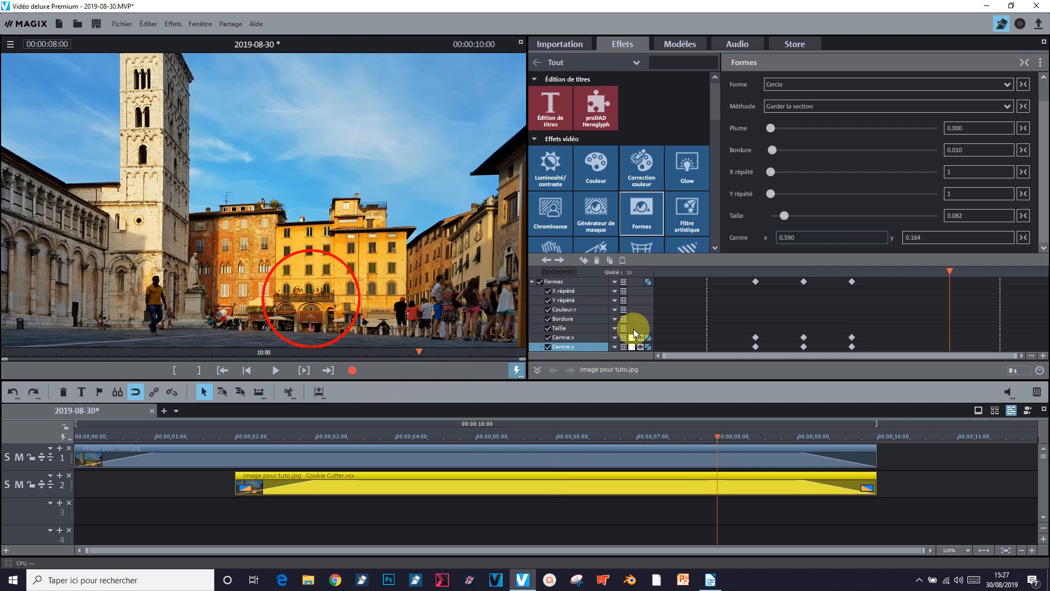
left_click(802, 238)
left_click_drag(846, 233, 881, 232)
left_click_drag(959, 232, 977, 297)
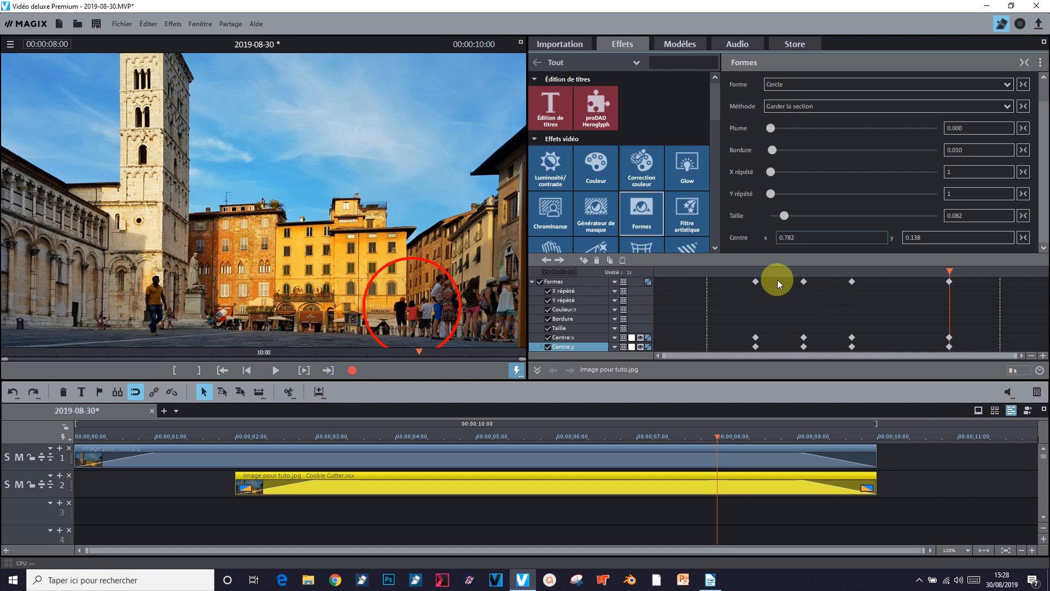
At the 4-second keyframe, use the Position/Taille effect in percent values to enlarge the circle's clip to 200% width and height.
left_click(755, 281)
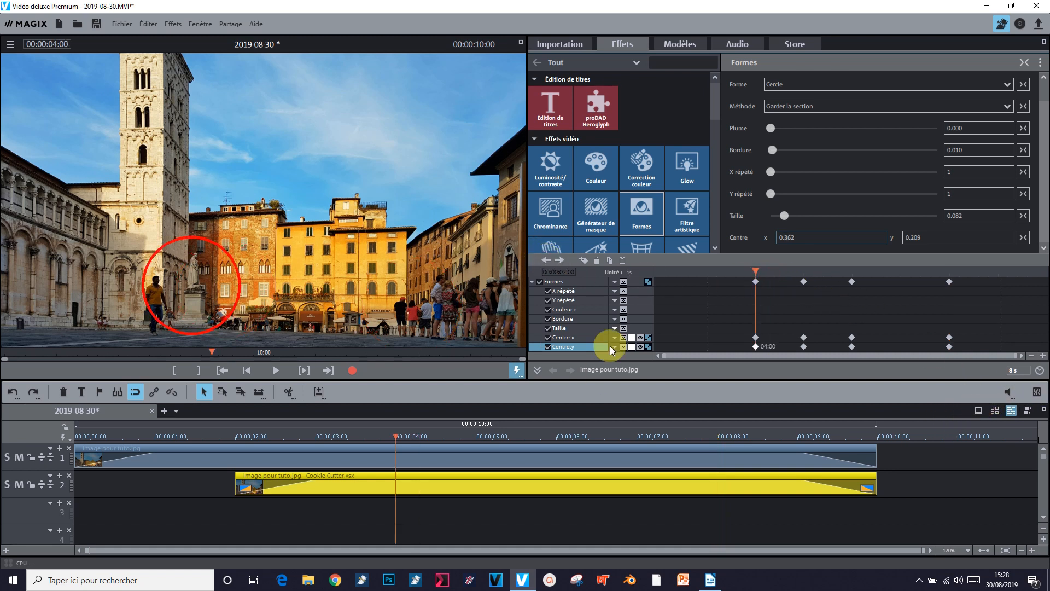
left_click_drag(714, 103, 717, 155)
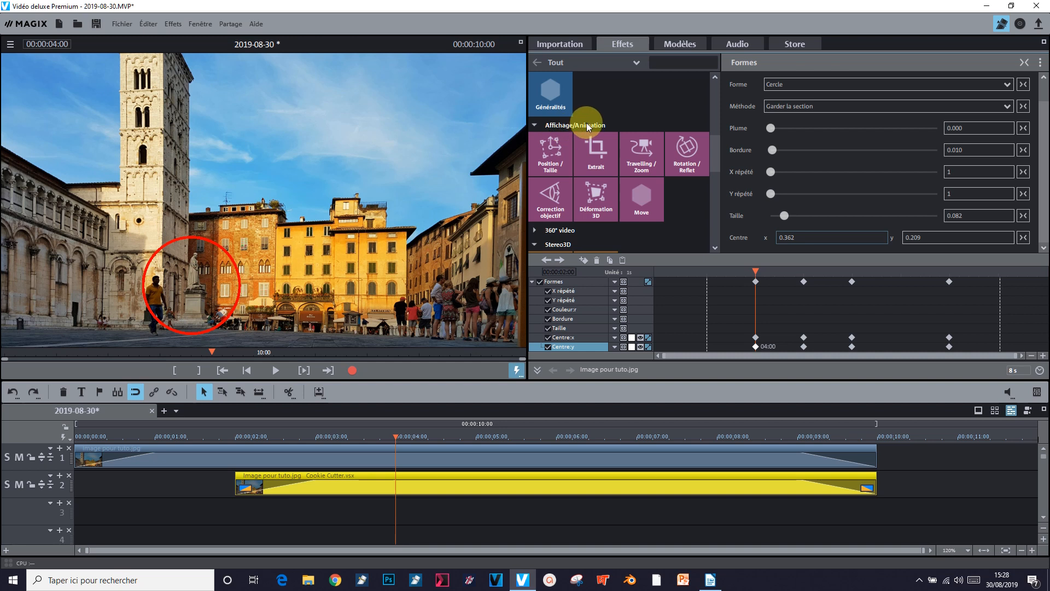
left_click(561, 158)
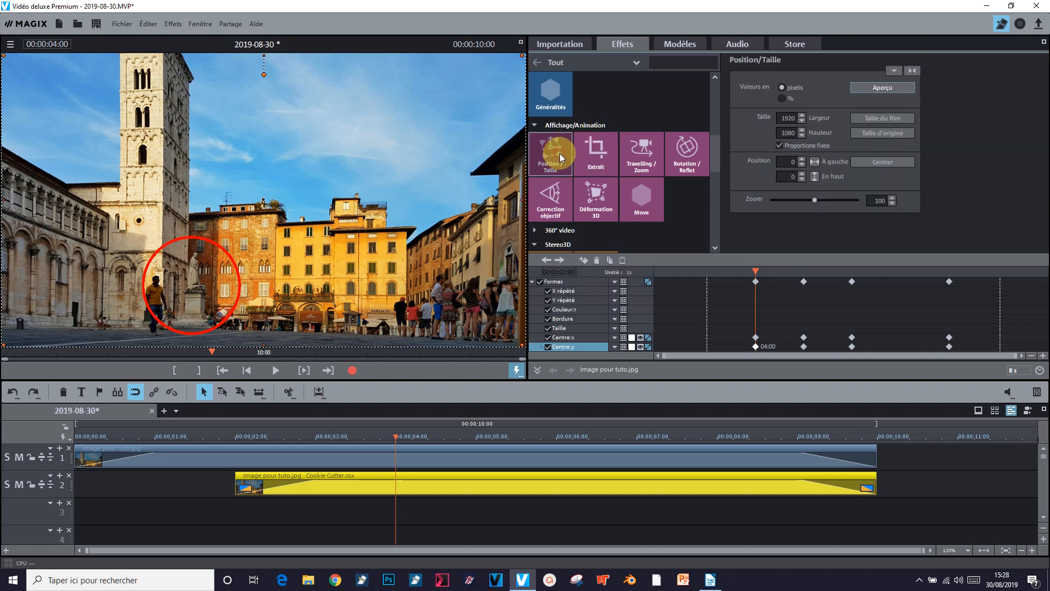
left_click(785, 97)
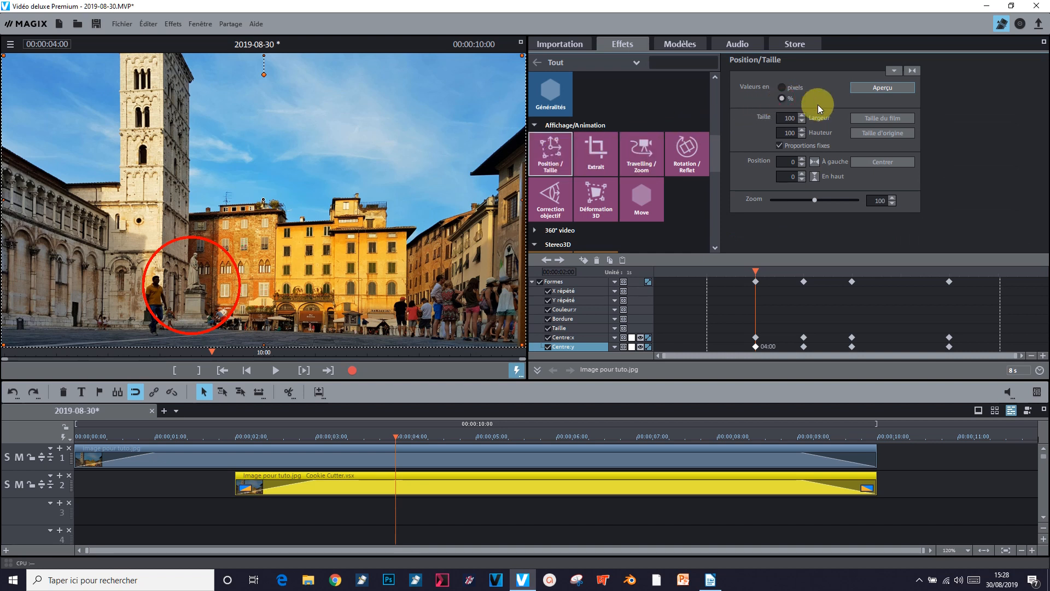
double_click(790, 120)
type("200")
key("Return")
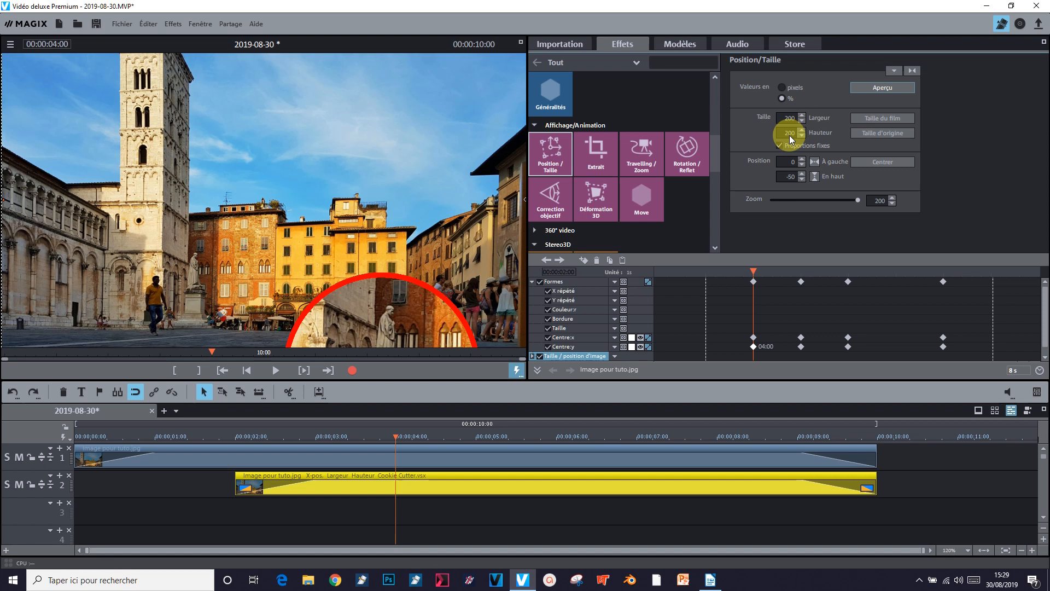
Lower the track 2 clip's opacity and keyframe the magnified circle over the statue at 4 seconds, at position about -36, -89.
left_click_drag(558, 481, 560, 487)
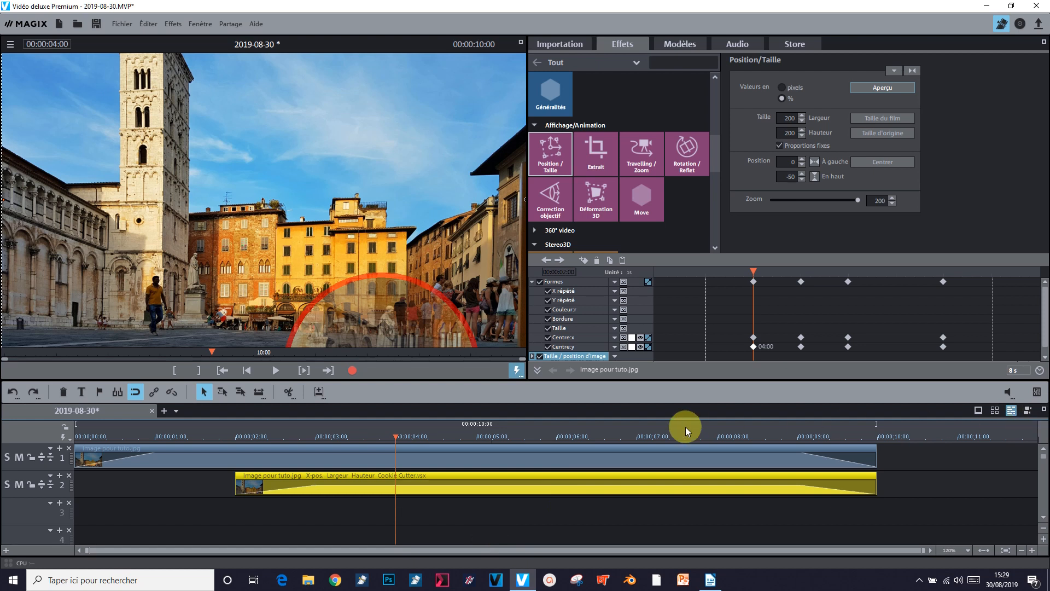
left_click_drag(391, 343, 201, 222)
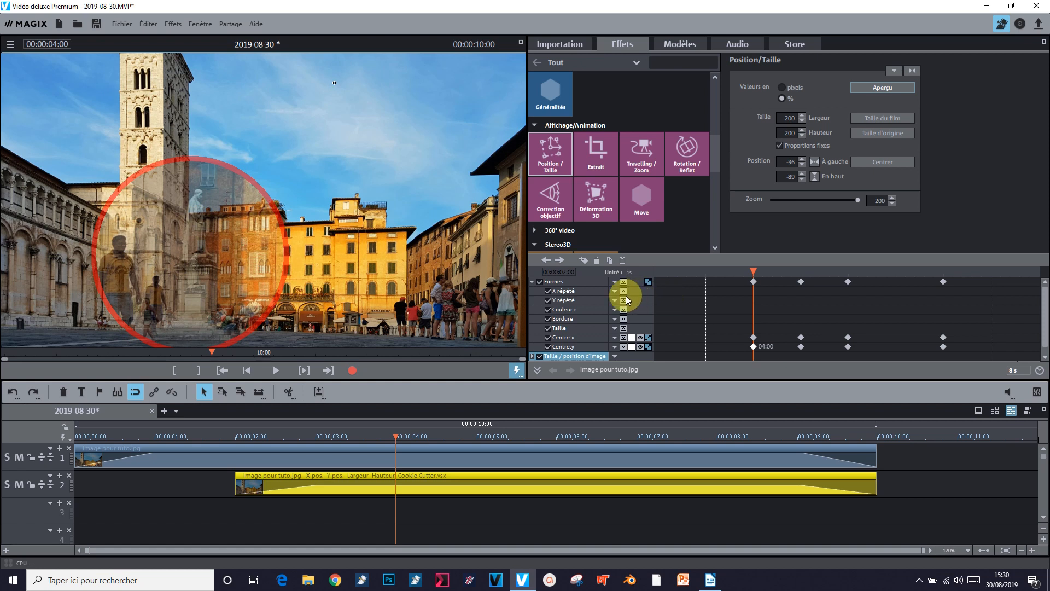
left_click(586, 263)
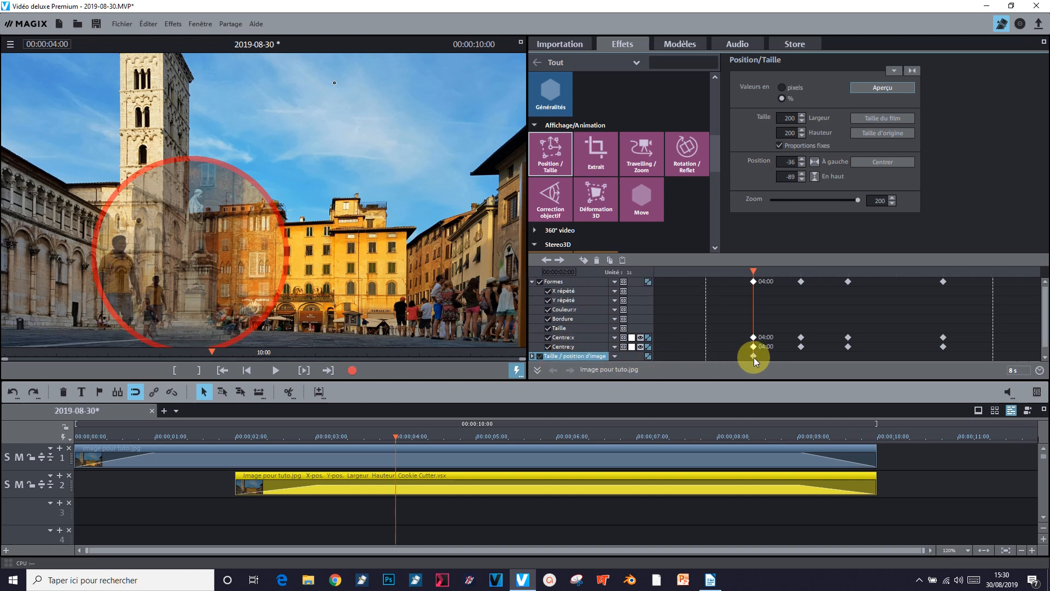
At 5 seconds, move the magnified circle over the yellow building at position about -59, -93, and copy that keyframe to 6 seconds.
left_click(561, 261)
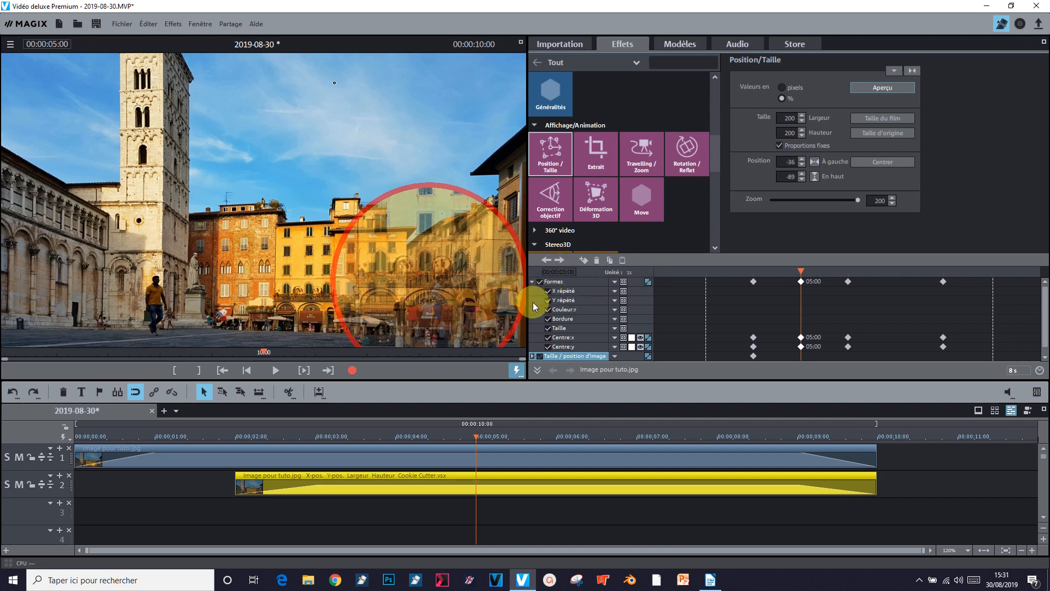
left_click_drag(439, 313, 328, 312)
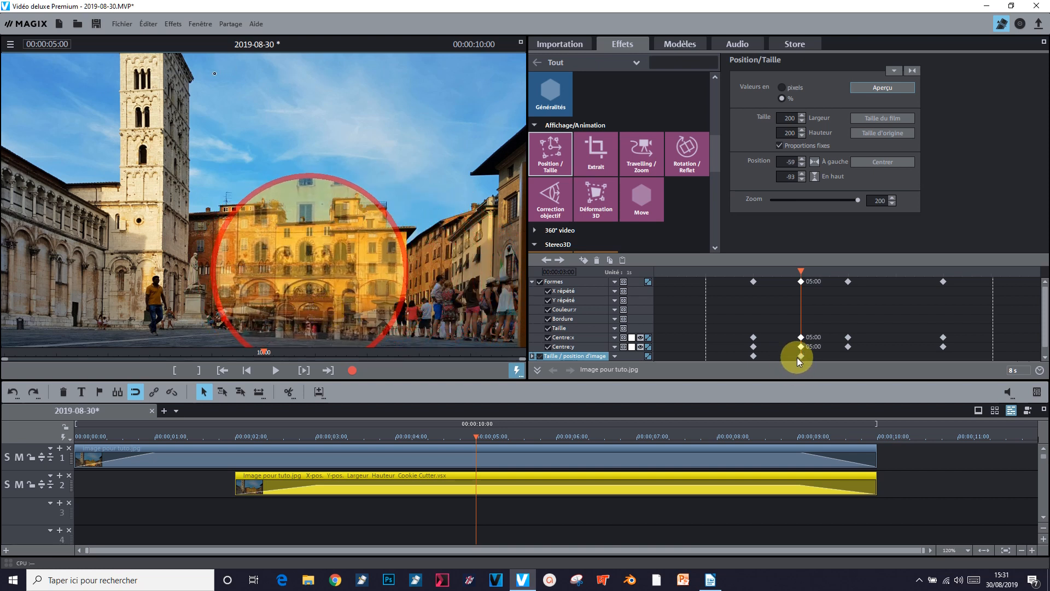
left_click(800, 356)
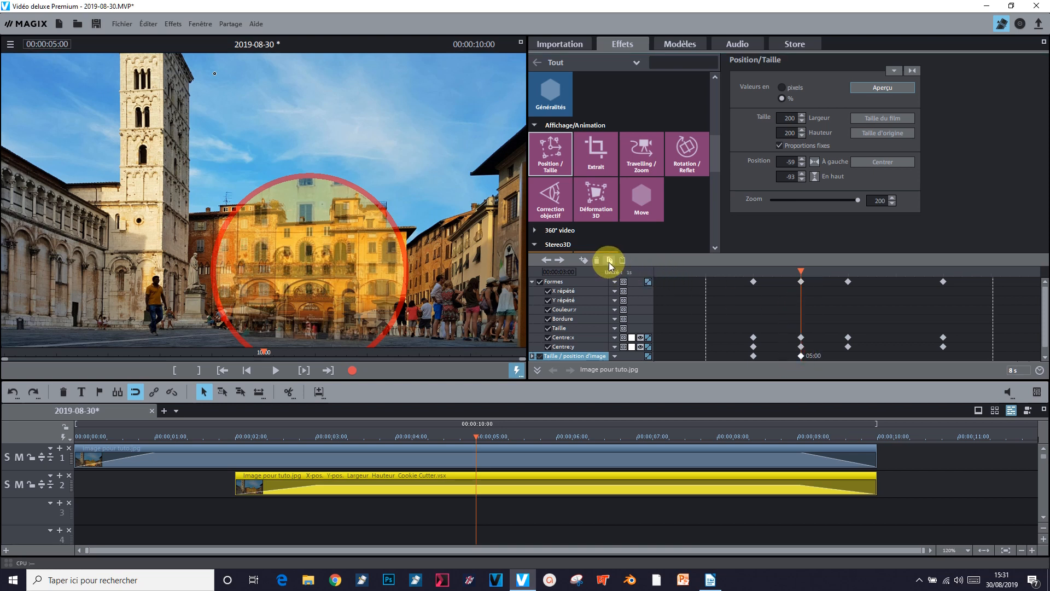
left_click(563, 261)
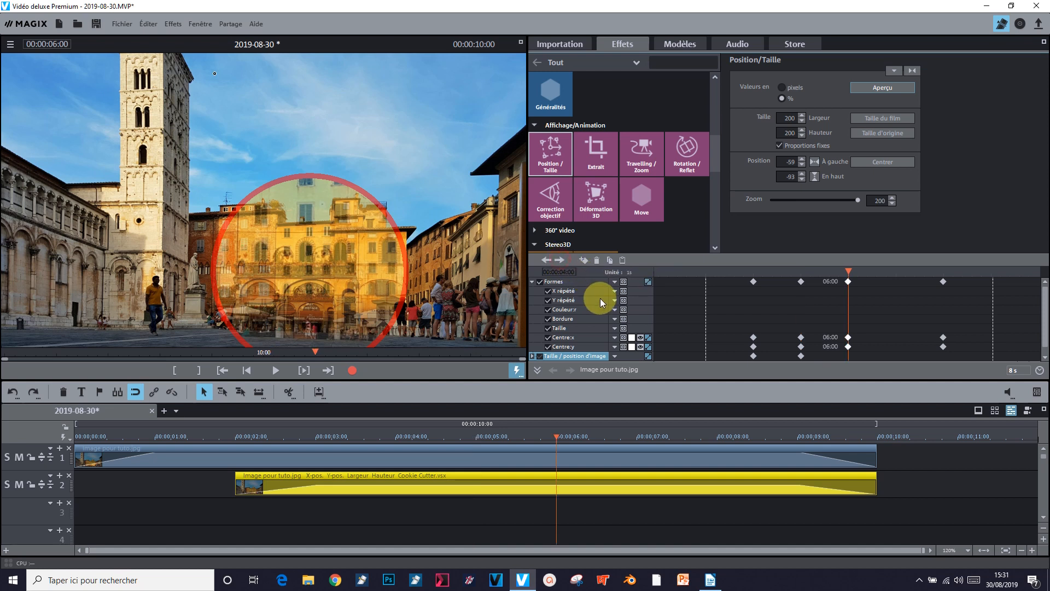
left_click(621, 261)
At 8 seconds, move the magnified circle over the group of people at position about -79, -95, and restore the track 2 clip's full opacity.
left_click(563, 259)
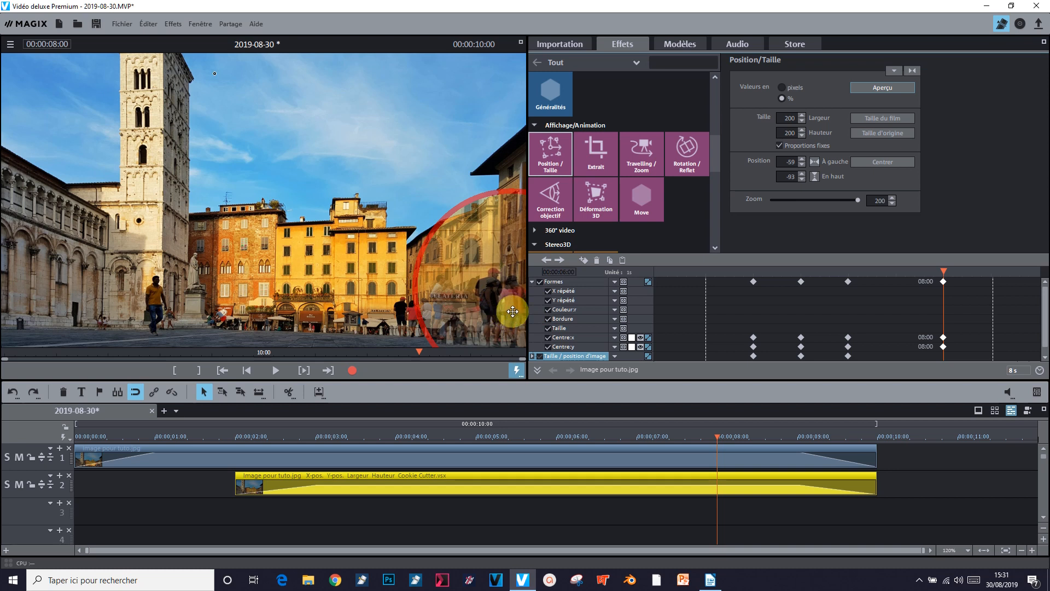
left_click_drag(512, 312, 406, 304)
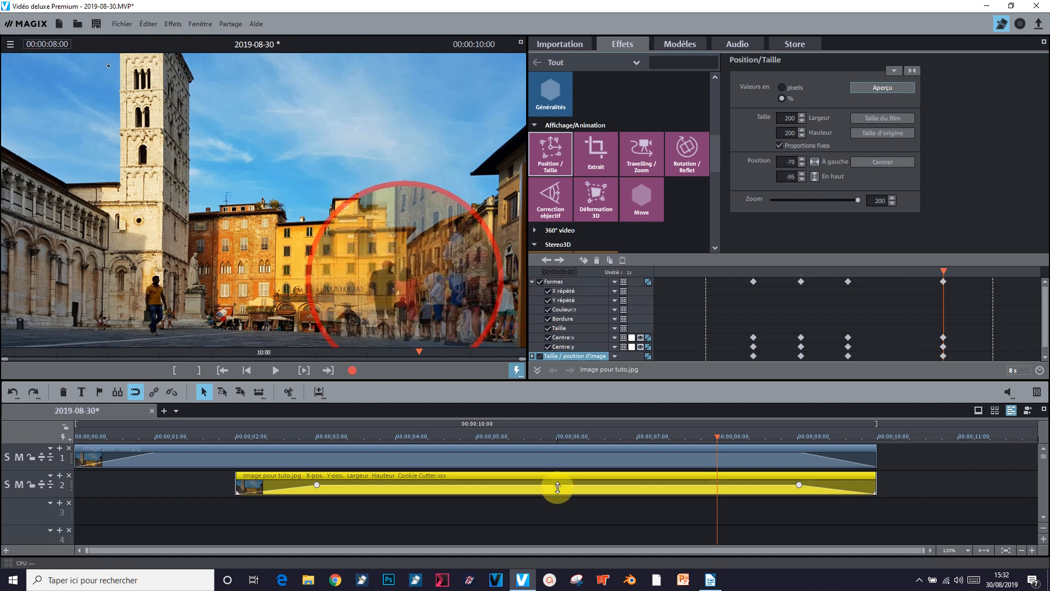
left_click(557, 488)
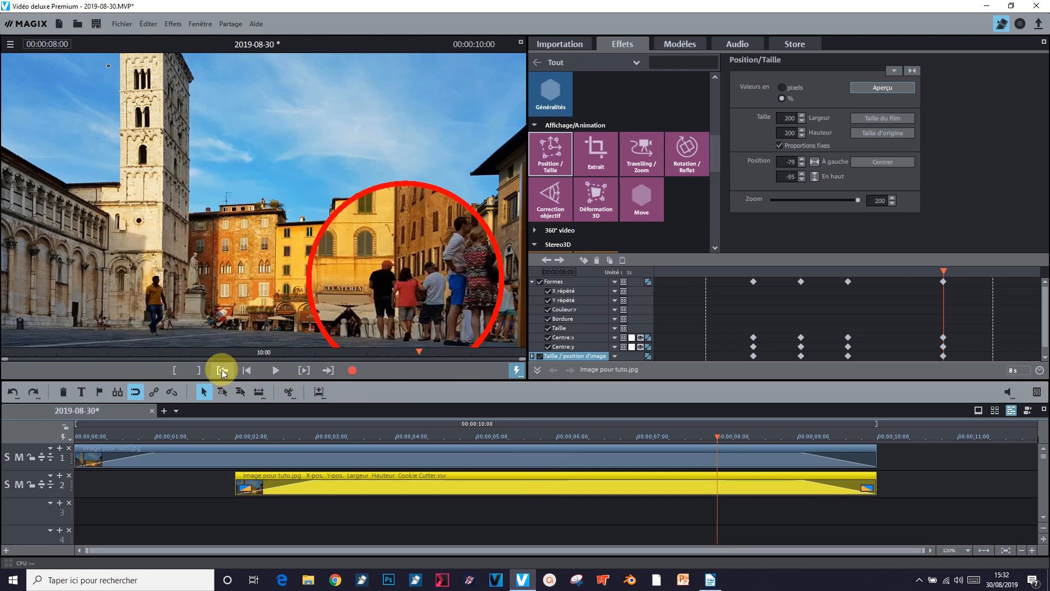
Play the project from the beginning to check the moving magnifier effect.
left_click(223, 371)
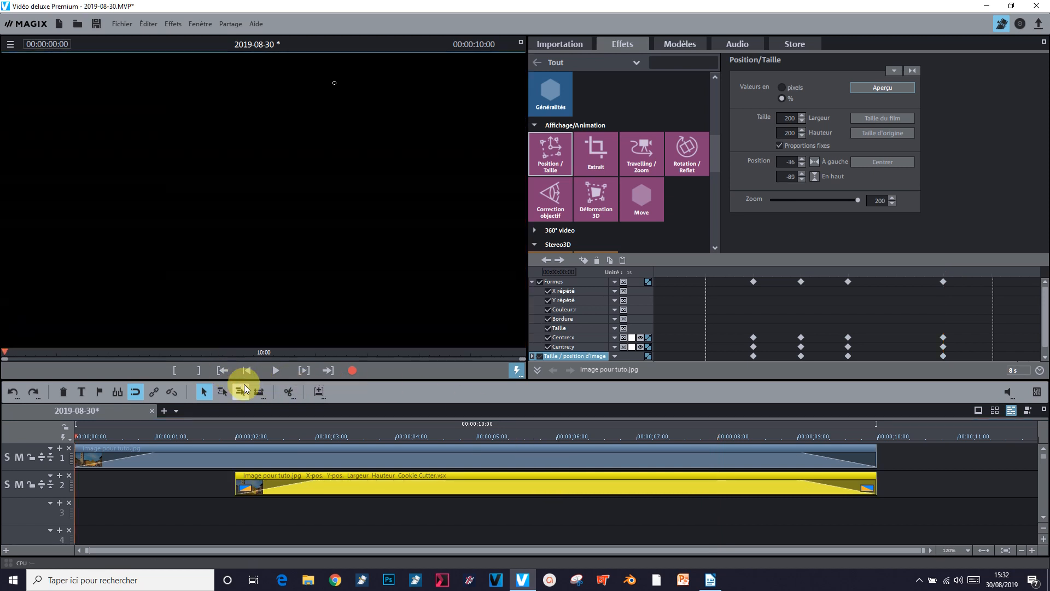
left_click(277, 370)
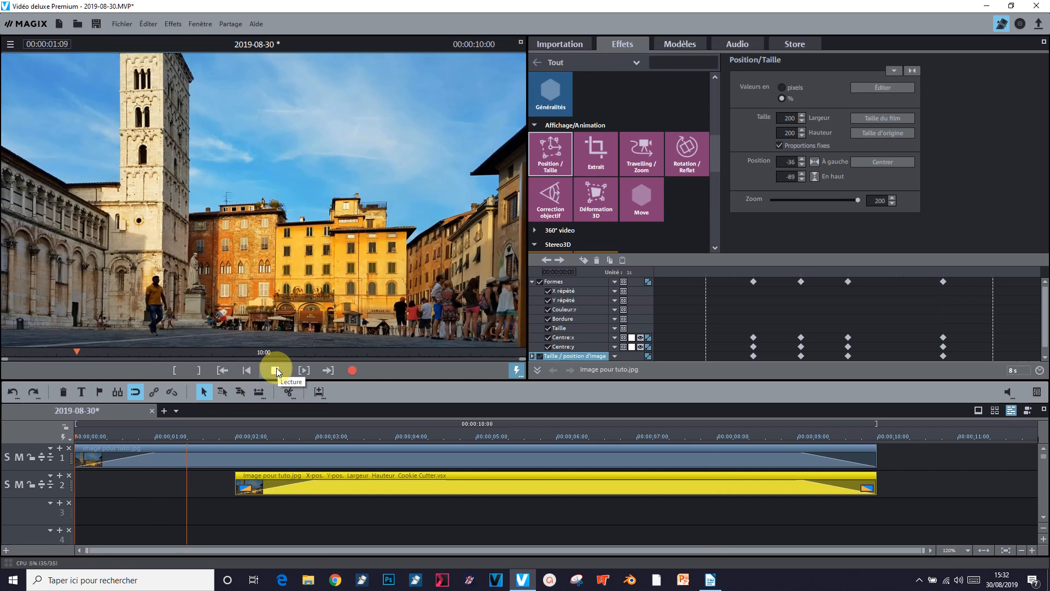